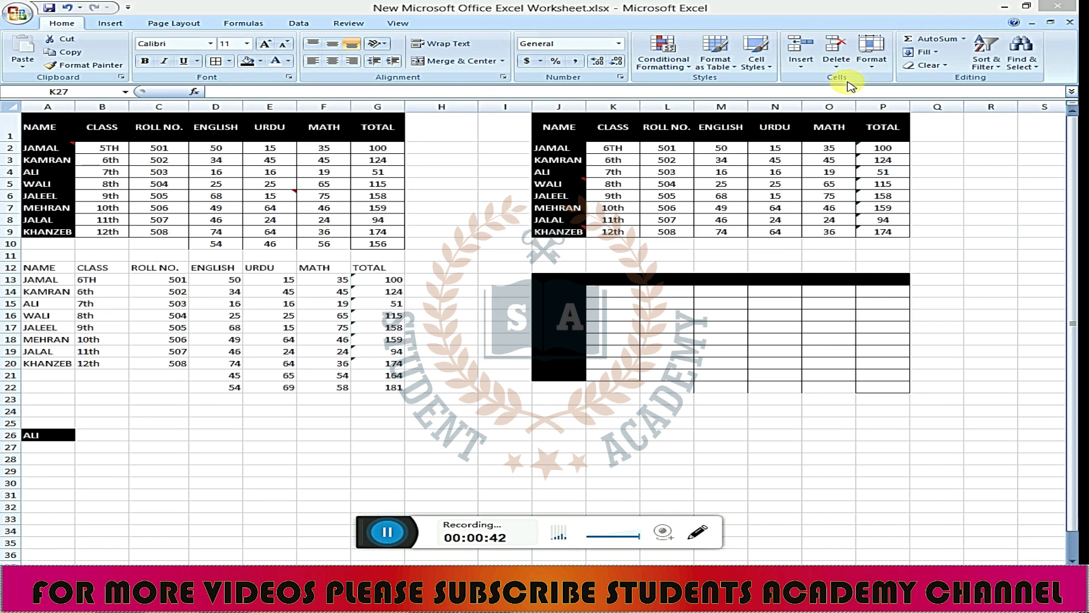
- Look over the Insert options without choosing one, then select cells in ALI's and WALI's rows
{"action": "left_click", "coordinate": [809, 72]}
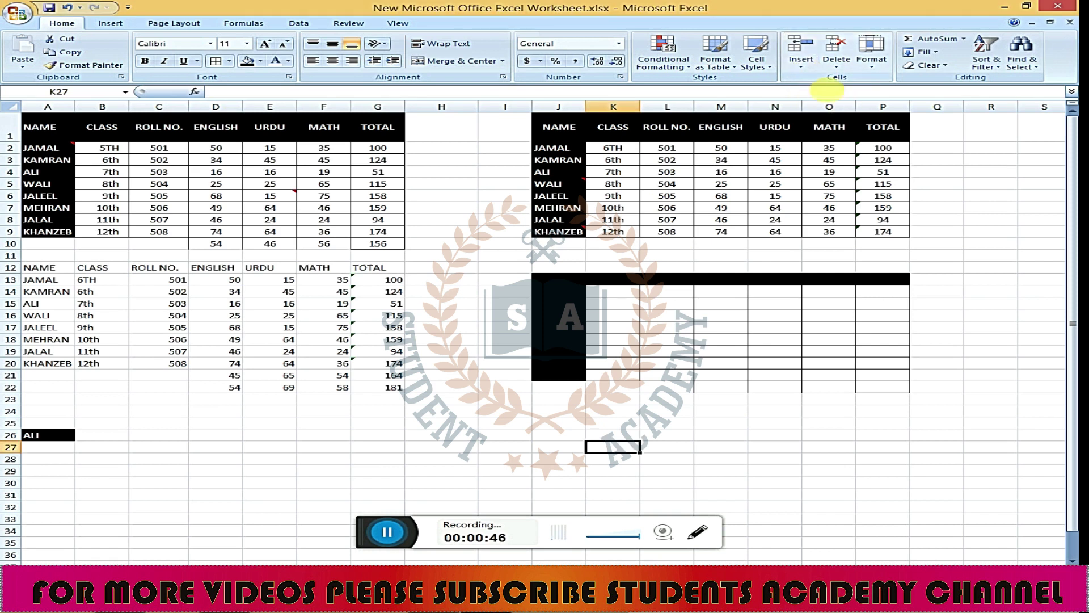
{"action": "left_click", "coordinate": [802, 67]}
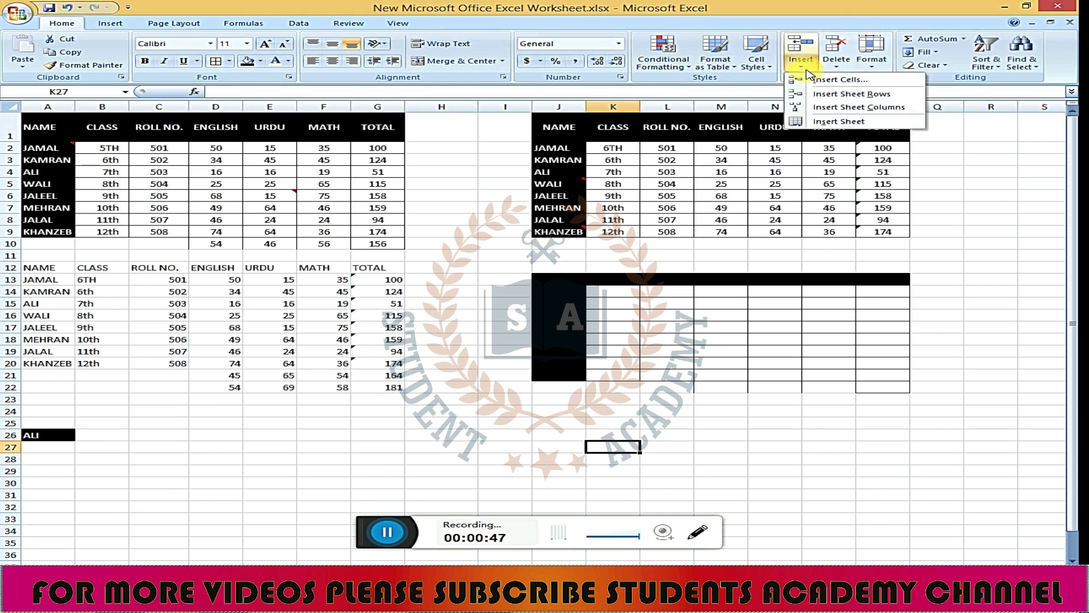
{"action": "left_click", "coordinate": [967, 172]}
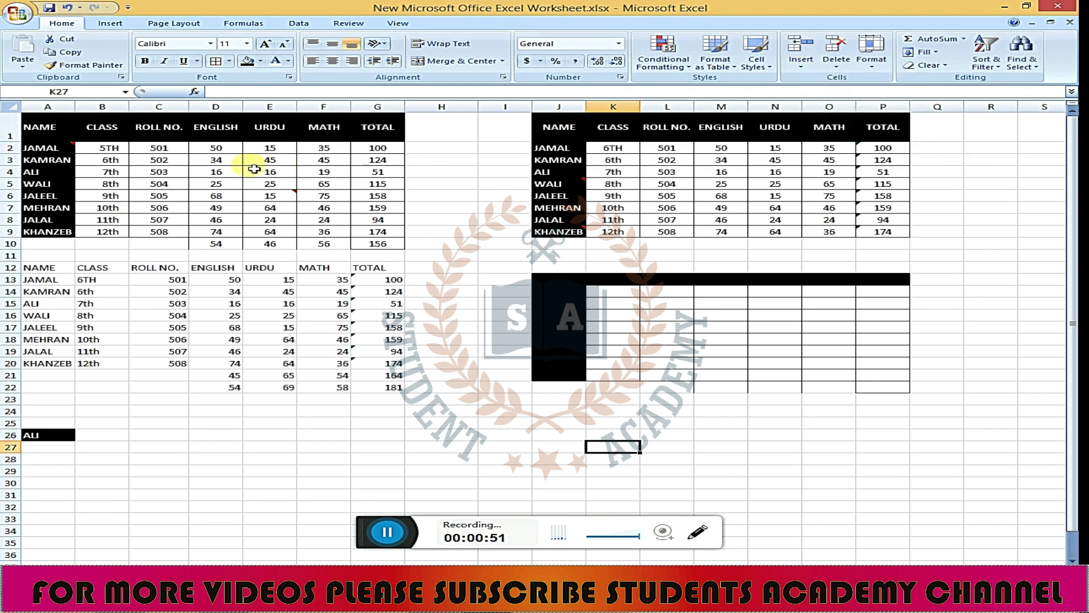
{"action": "left_click", "coordinate": [46, 184]}
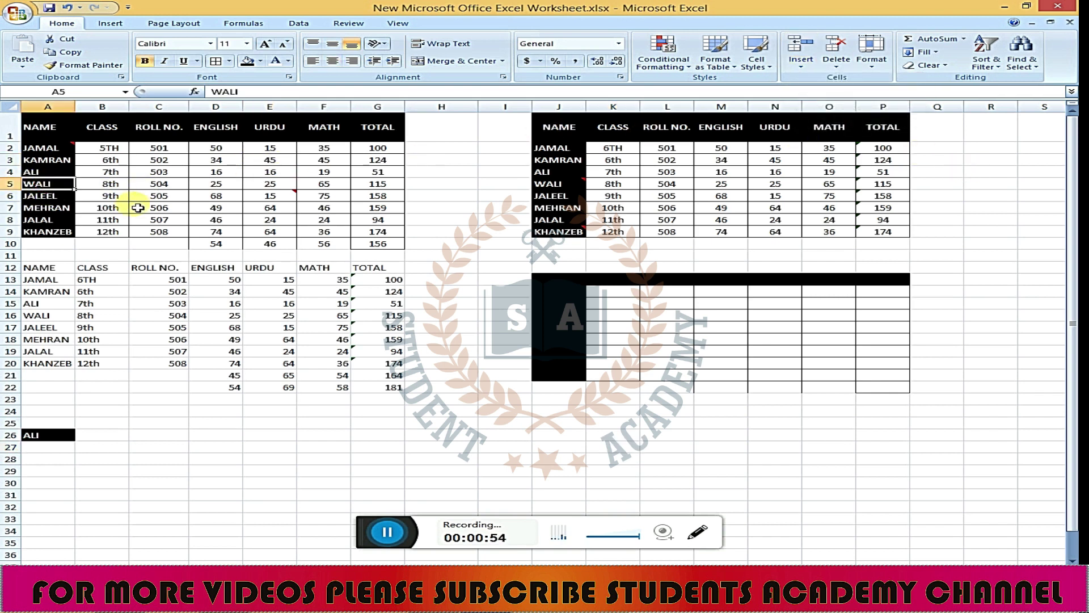
{"action": "left_click", "coordinate": [110, 183]}
{"action": "left_click", "coordinate": [106, 176]}
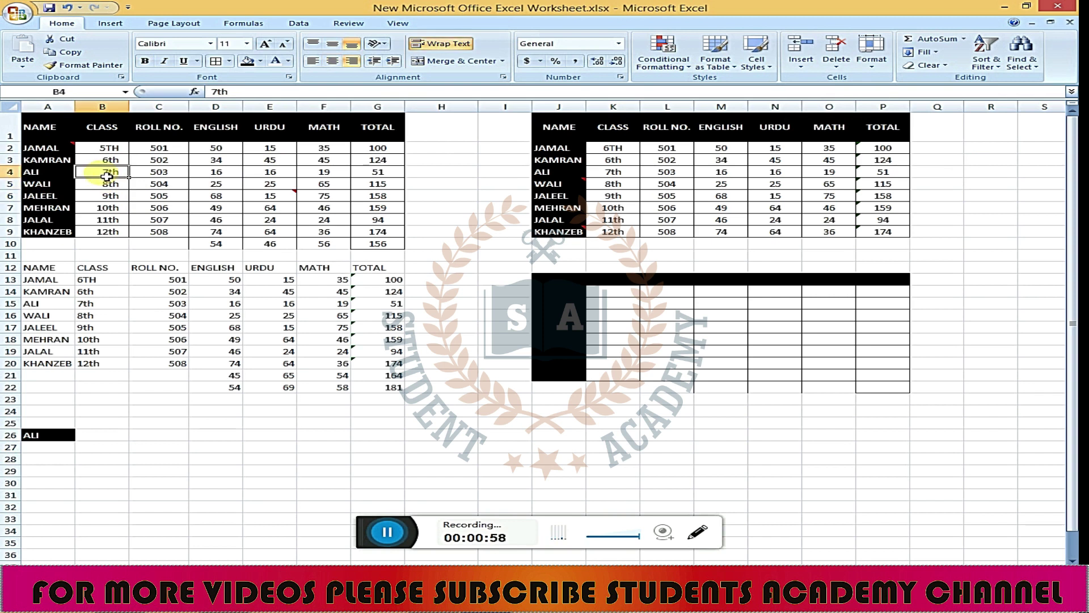
- Insert a blank row 4 above ALI's row
{"action": "left_click", "coordinate": [10, 172]}
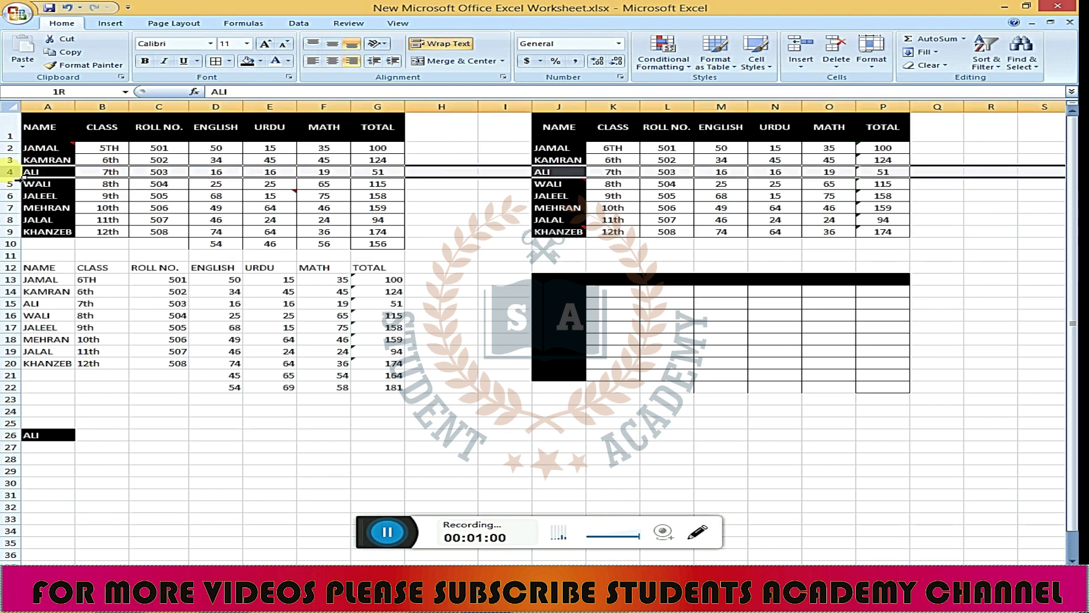
{"action": "right_click", "coordinate": [10, 174]}
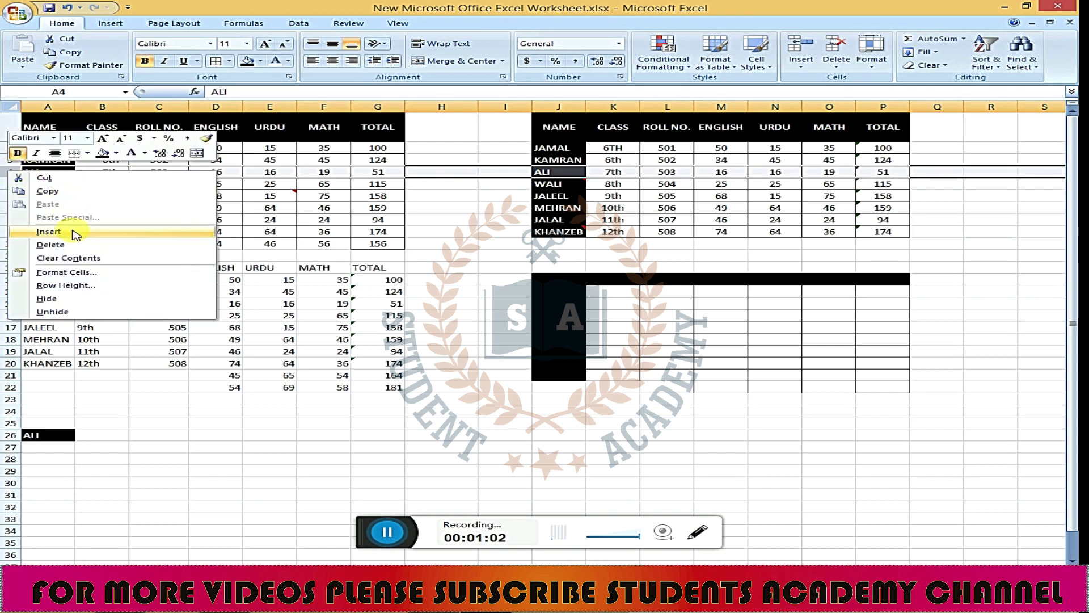
{"action": "left_click", "coordinate": [54, 232]}
{"action": "left_click", "coordinate": [89, 172]}
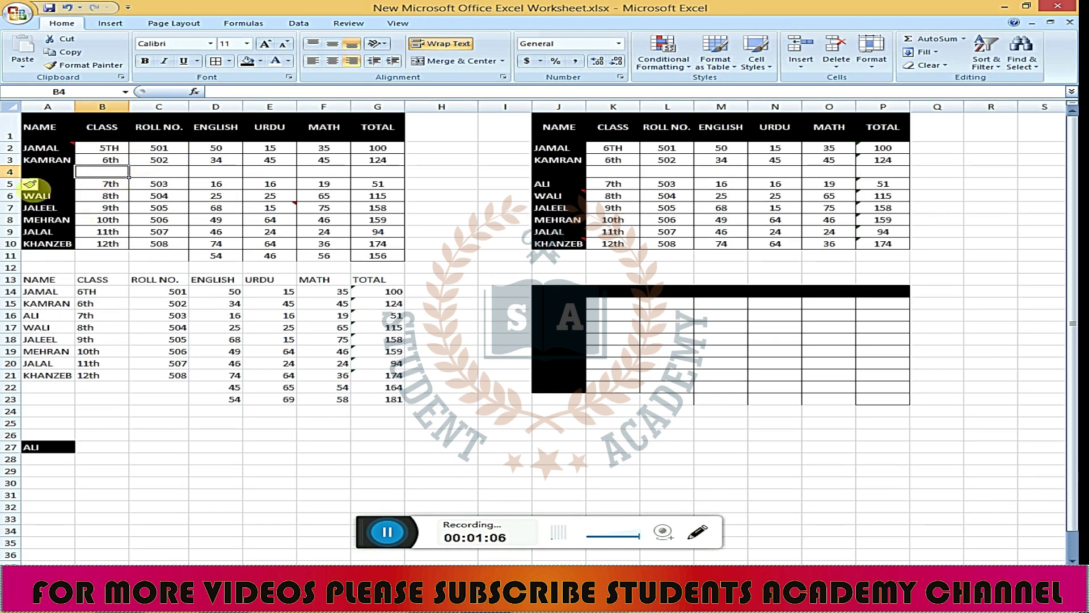
- Insert a blank column D before the ENGLISH marks
{"action": "left_click", "coordinate": [217, 107]}
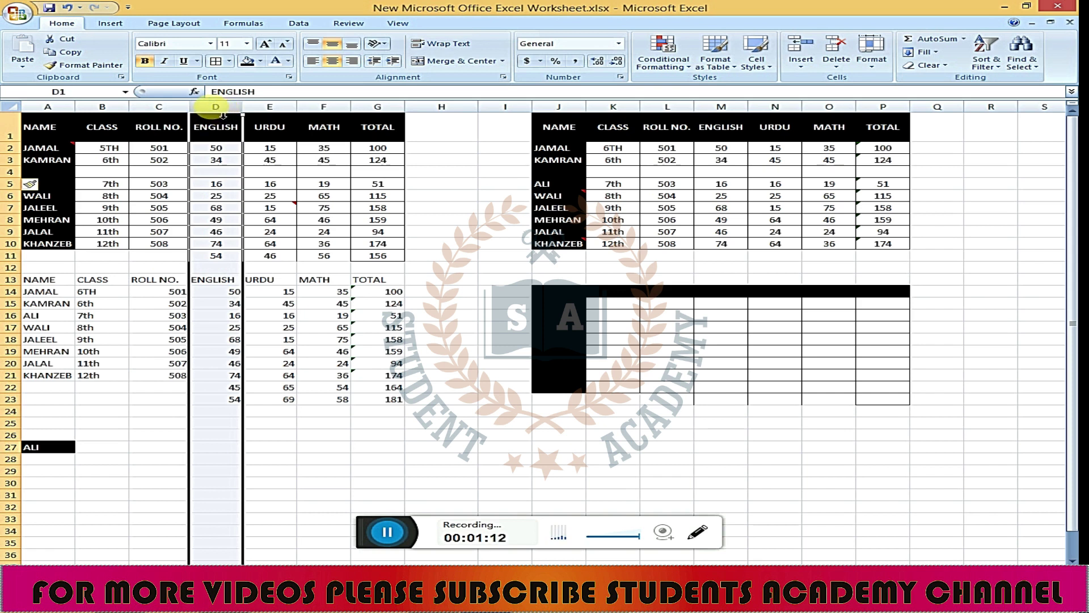
{"action": "right_click", "coordinate": [221, 111]}
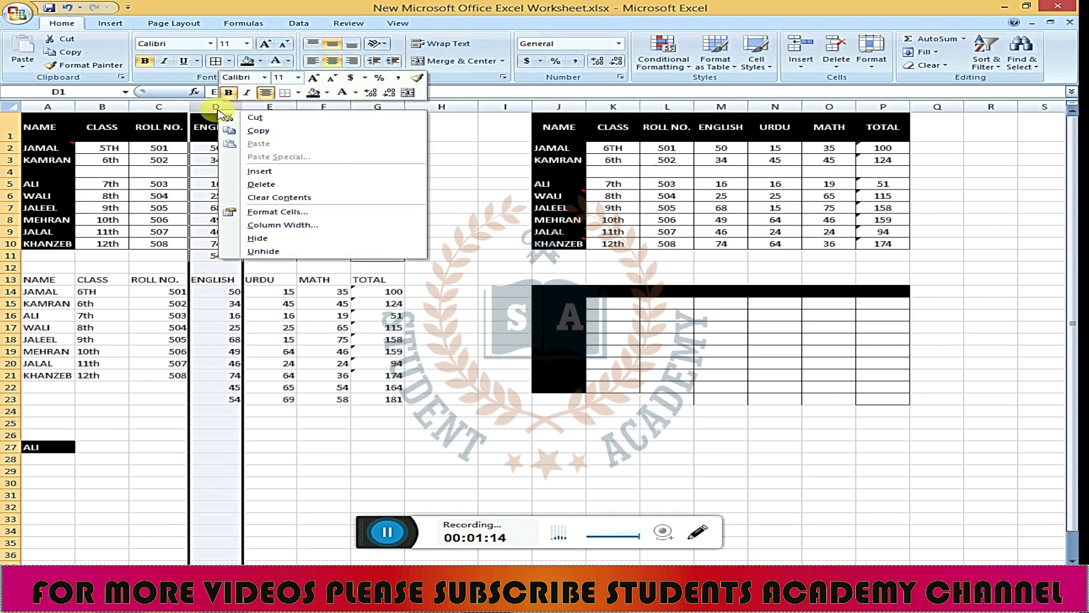
{"action": "left_click", "coordinate": [278, 172]}
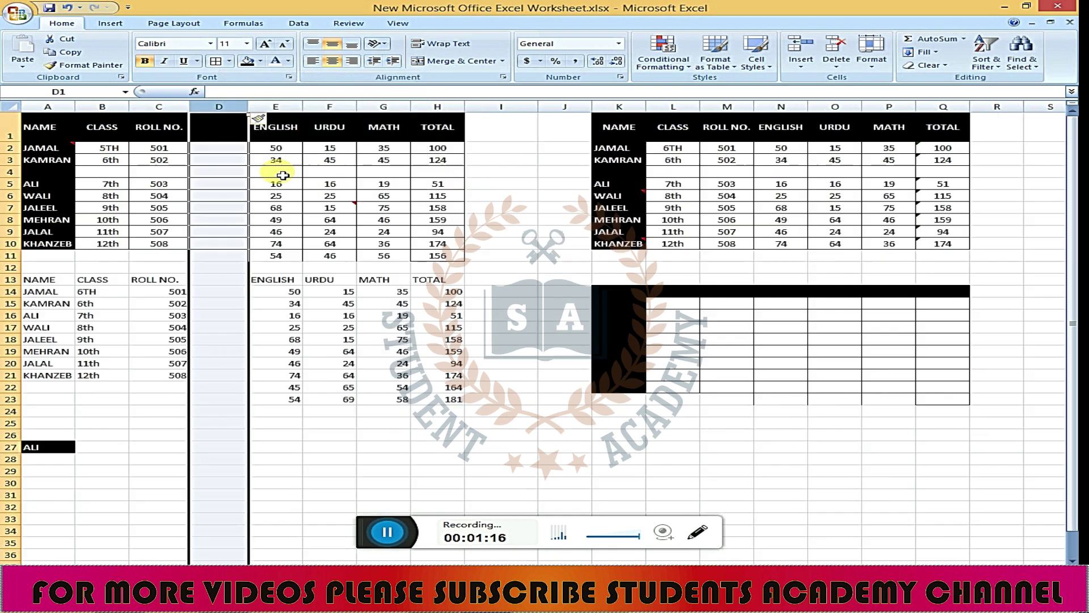
- Delete the blank column D and the blank row 4 with Cells > Delete
{"action": "left_click", "coordinate": [244, 186]}
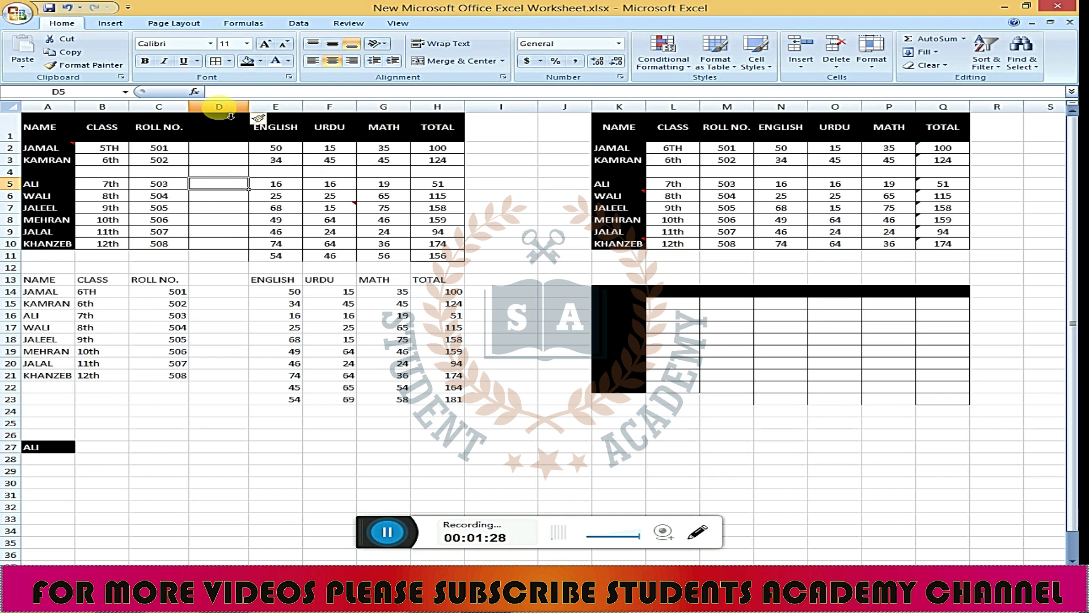
{"action": "left_click", "coordinate": [231, 115]}
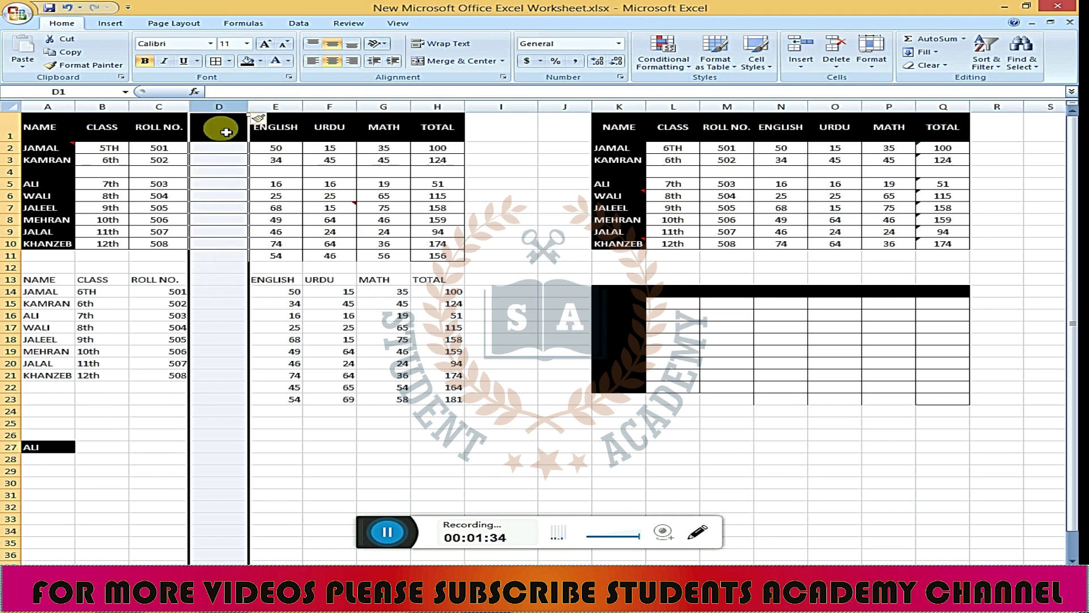
{"action": "left_click", "coordinate": [828, 55]}
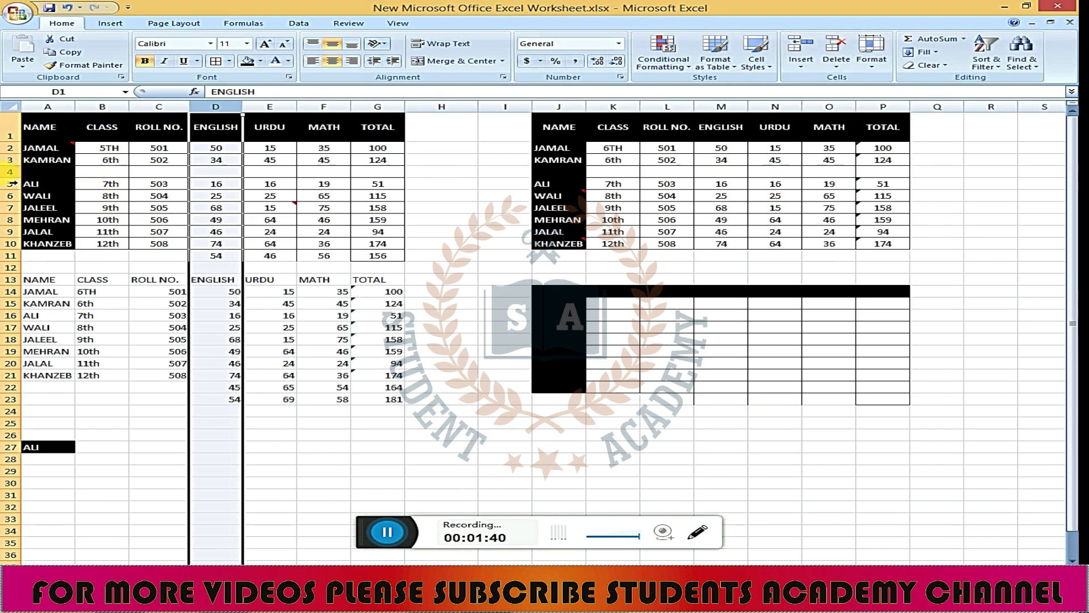
{"action": "left_click", "coordinate": [10, 172]}
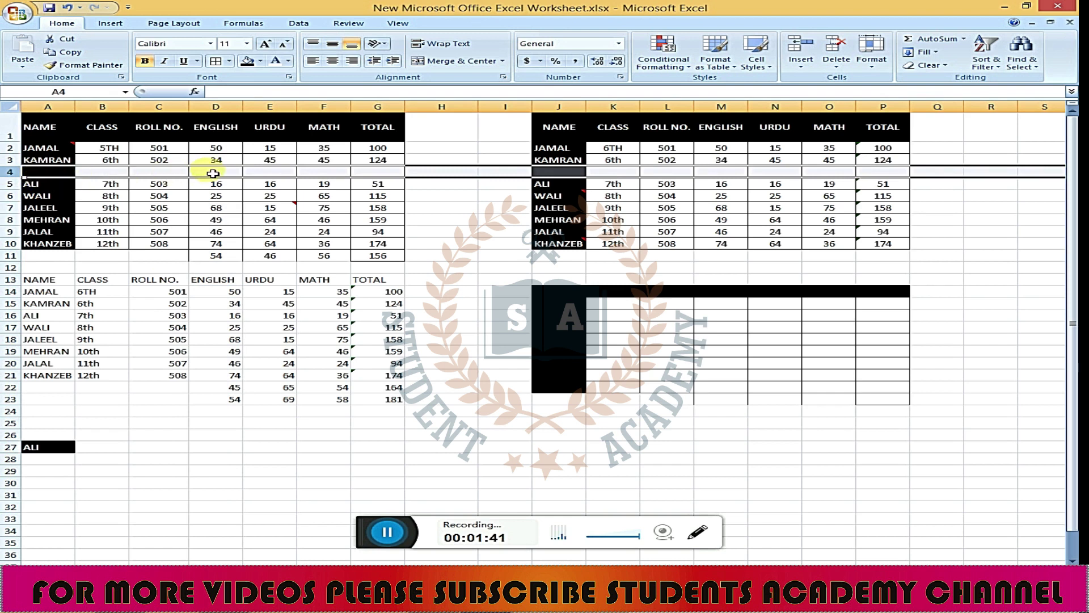
{"action": "left_click", "coordinate": [837, 50]}
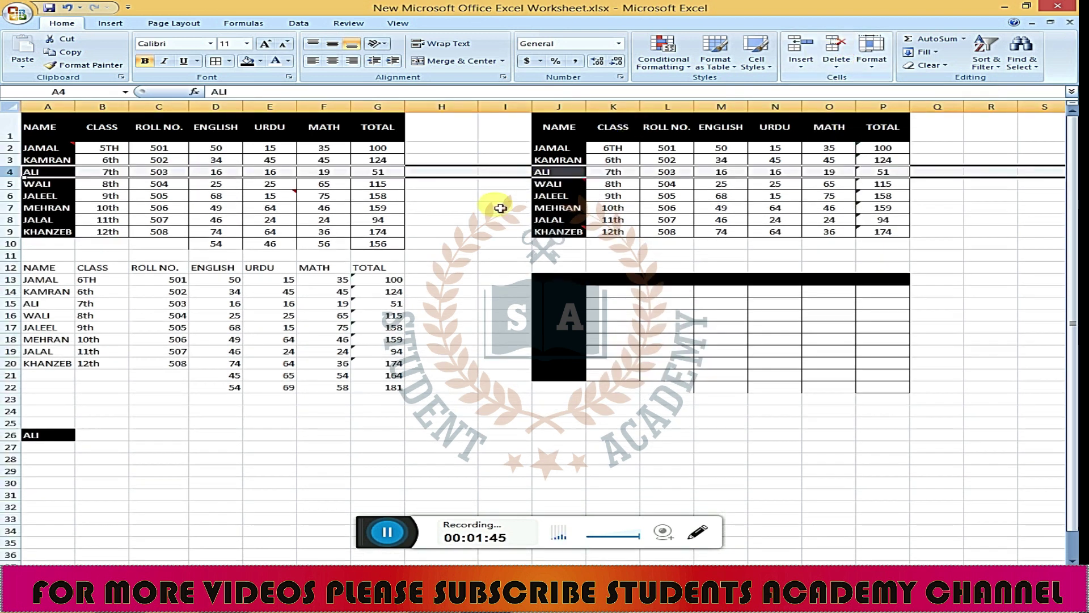
{"action": "left_click", "coordinate": [454, 225]}
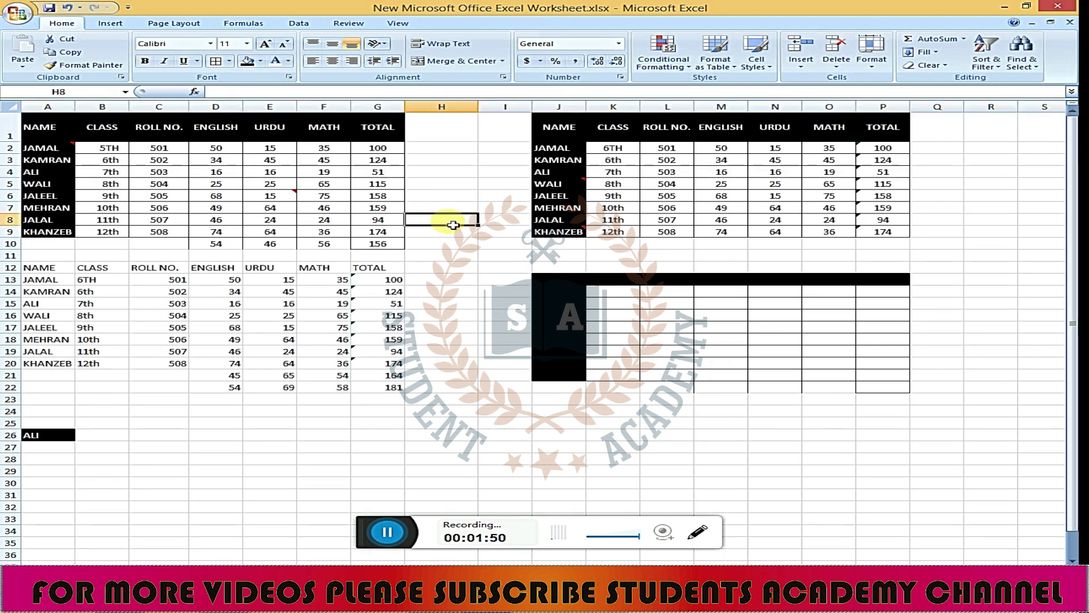
{"action": "left_click", "coordinate": [877, 72]}
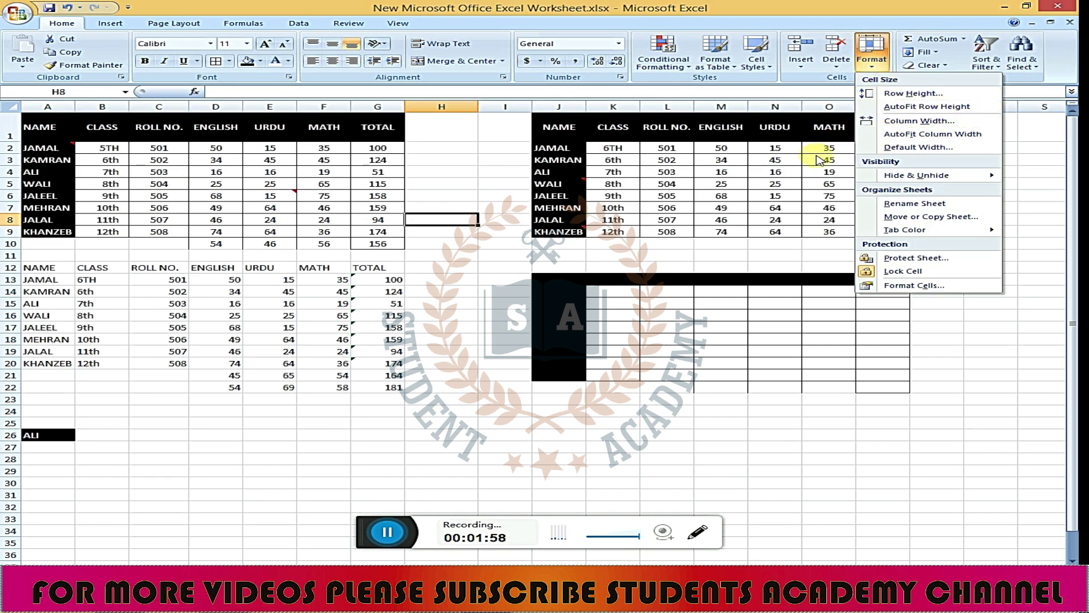
{"action": "left_click", "coordinate": [582, 177]}
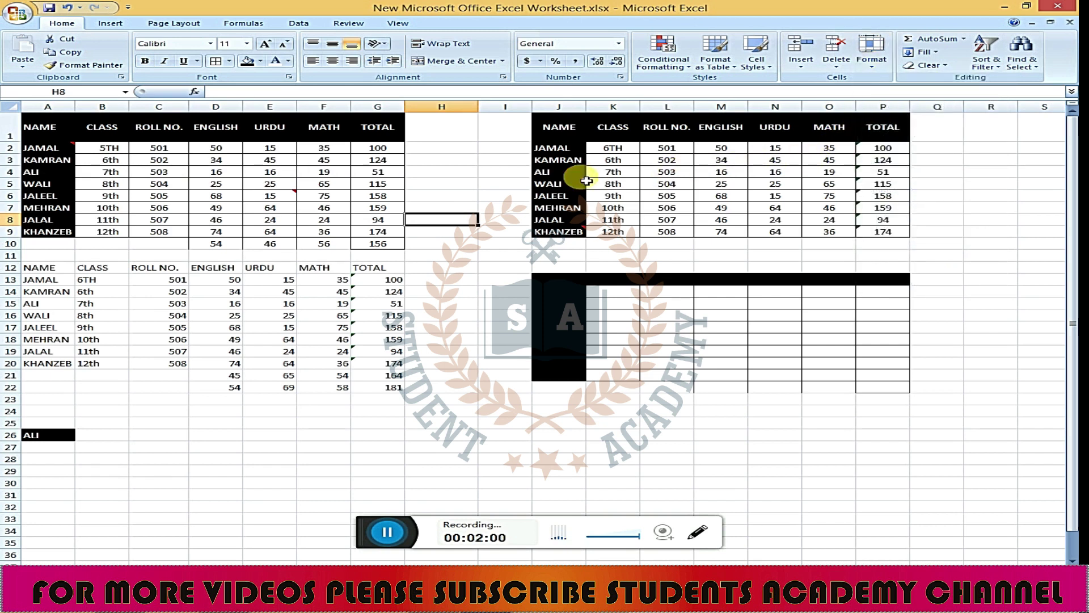
{"action": "left_click", "coordinate": [618, 173]}
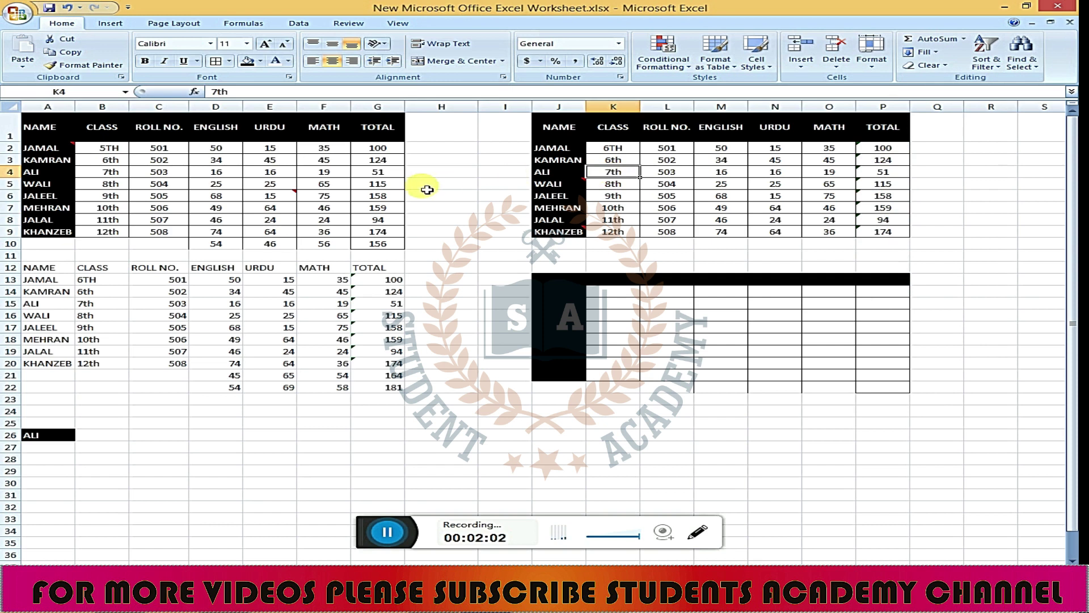
{"action": "left_click", "coordinate": [385, 233]}
{"action": "left_click", "coordinate": [438, 175]}
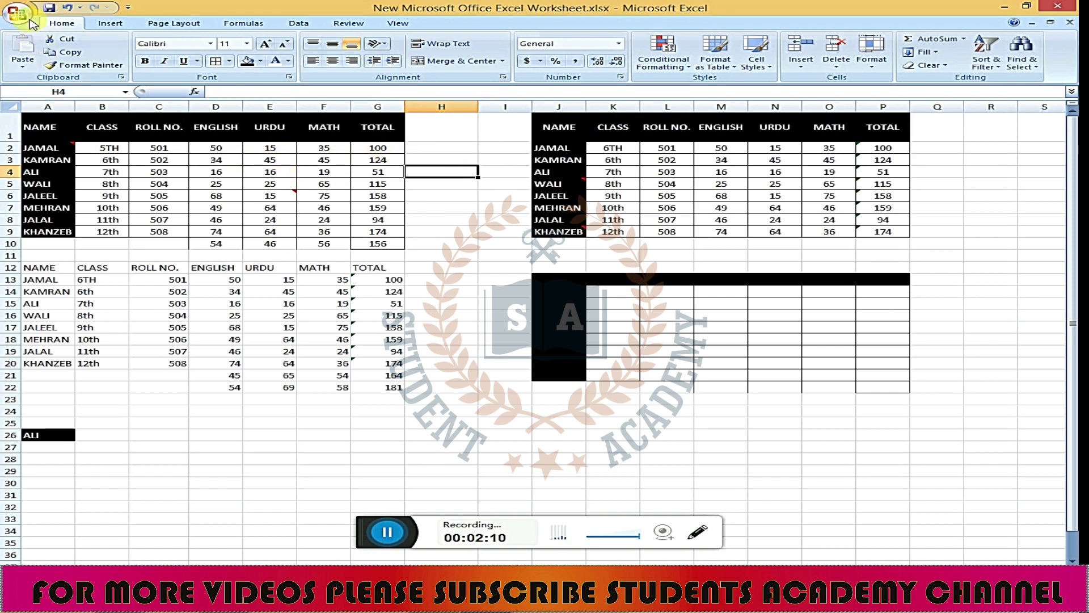
{"action": "left_click", "coordinate": [872, 56]}
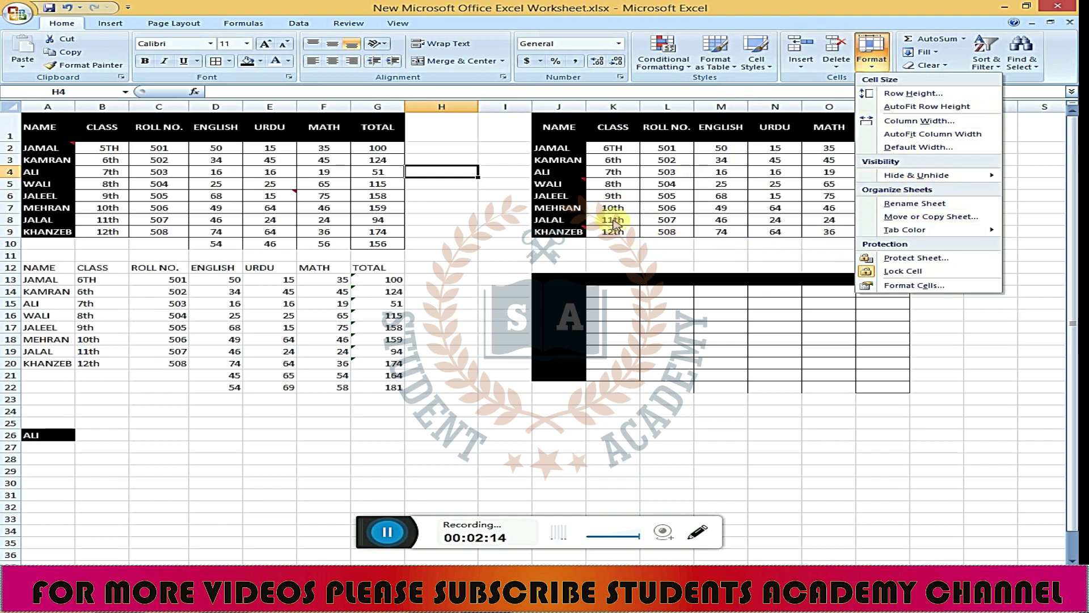
{"action": "left_click", "coordinate": [486, 189]}
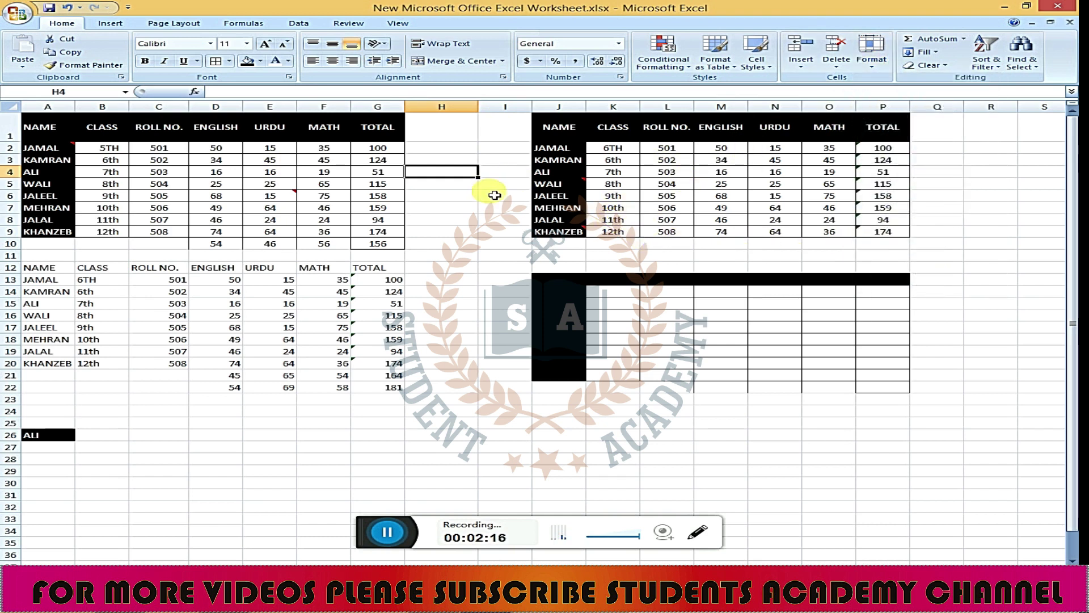
{"action": "left_click", "coordinate": [492, 207]}
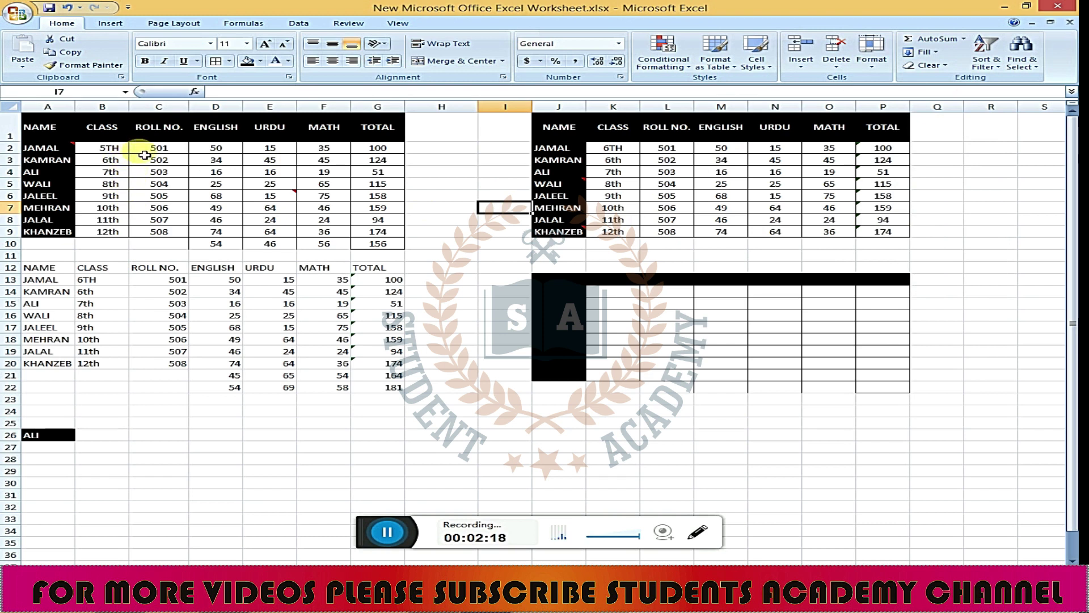
- Set the row height of the B2:G10 marks range to 20
{"action": "mouse_move", "coordinate": [108, 149]}
{"action": "left_mouse_down"}
{"action": "mouse_move", "coordinate": [264, 227]}
{"action": "mouse_move", "coordinate": [400, 245]}
{"action": "left_mouse_up"}
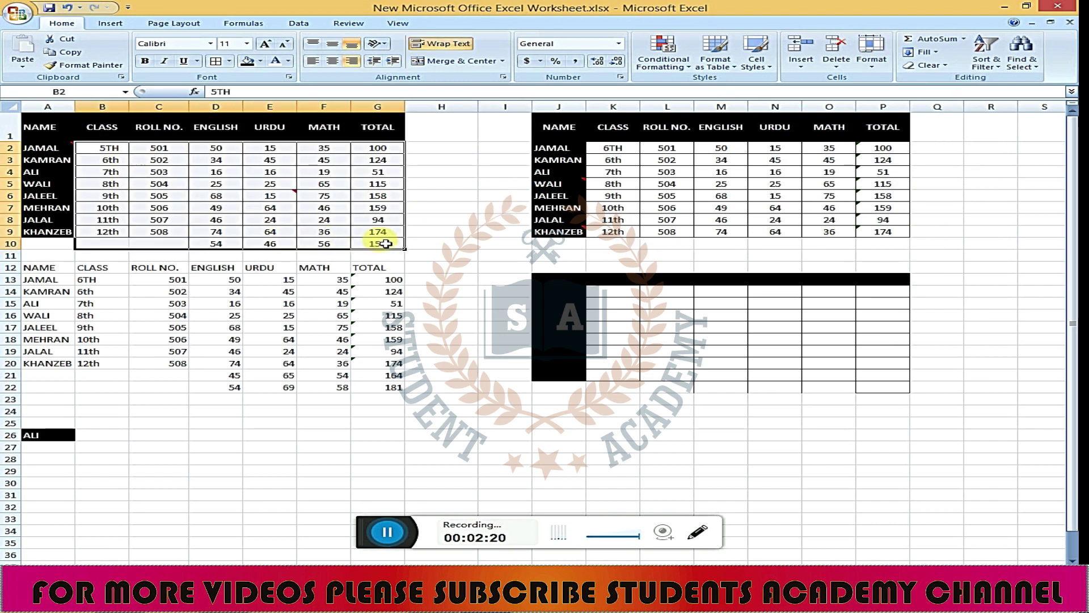
{"action": "left_click", "coordinate": [871, 56]}
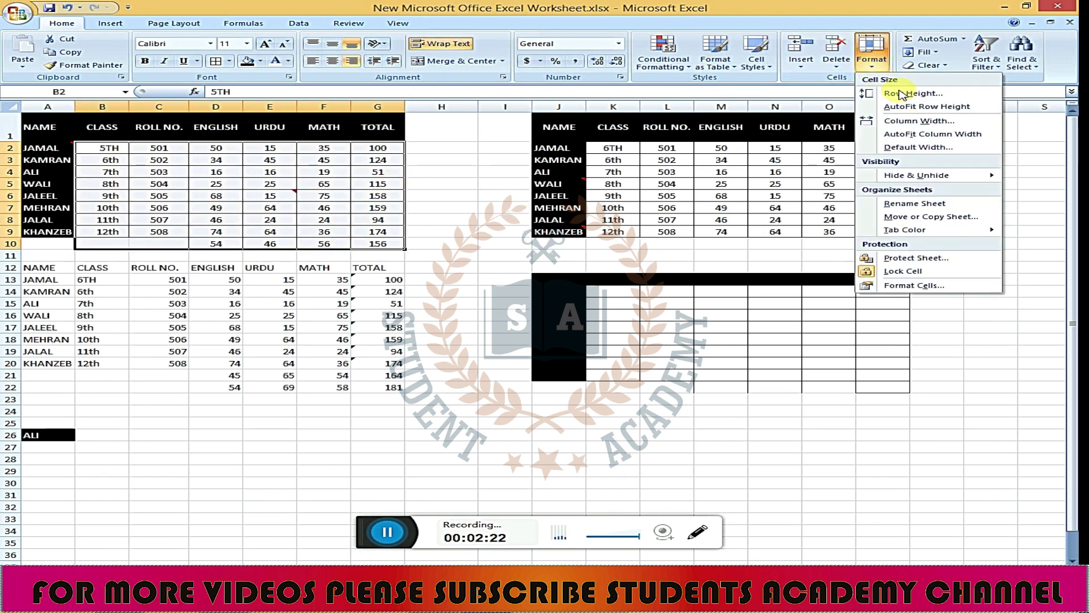
{"action": "left_click", "coordinate": [913, 94]}
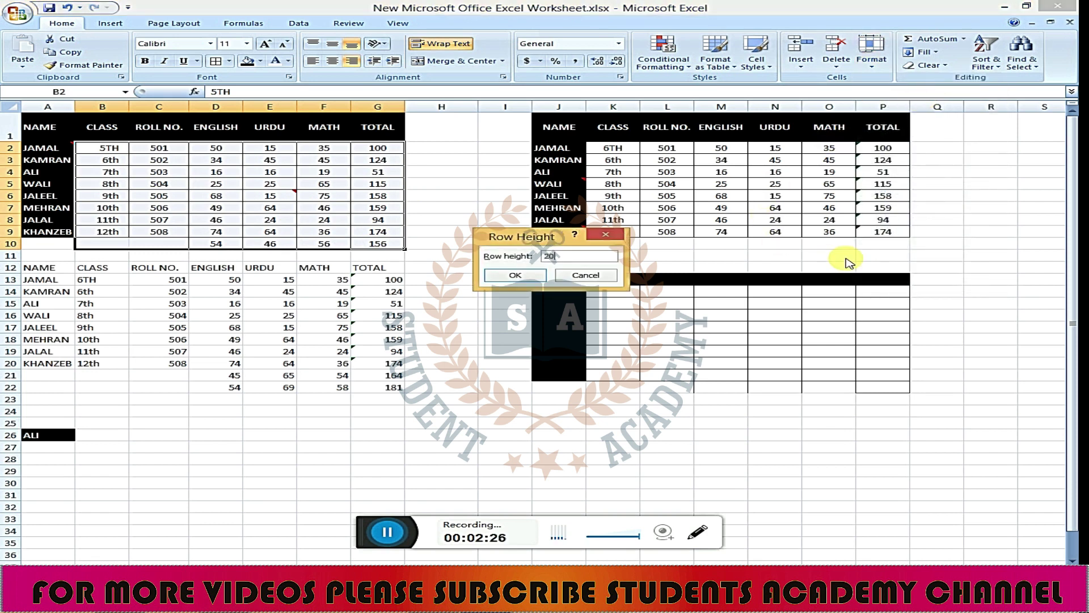
{"action": "left_click", "coordinate": [515, 275]}
{"action": "left_click", "coordinate": [460, 248]}
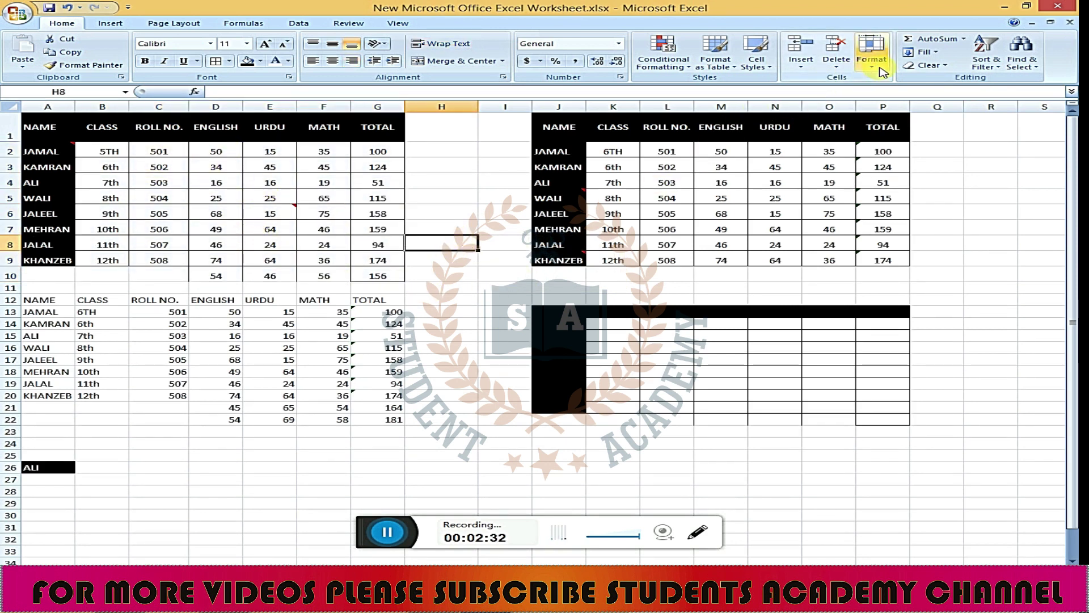
- Set columns B–G to a width of 10, then narrow them to 5
{"action": "left_click_drag", "start_coordinate": [102, 151], "coordinate": [378, 275]}
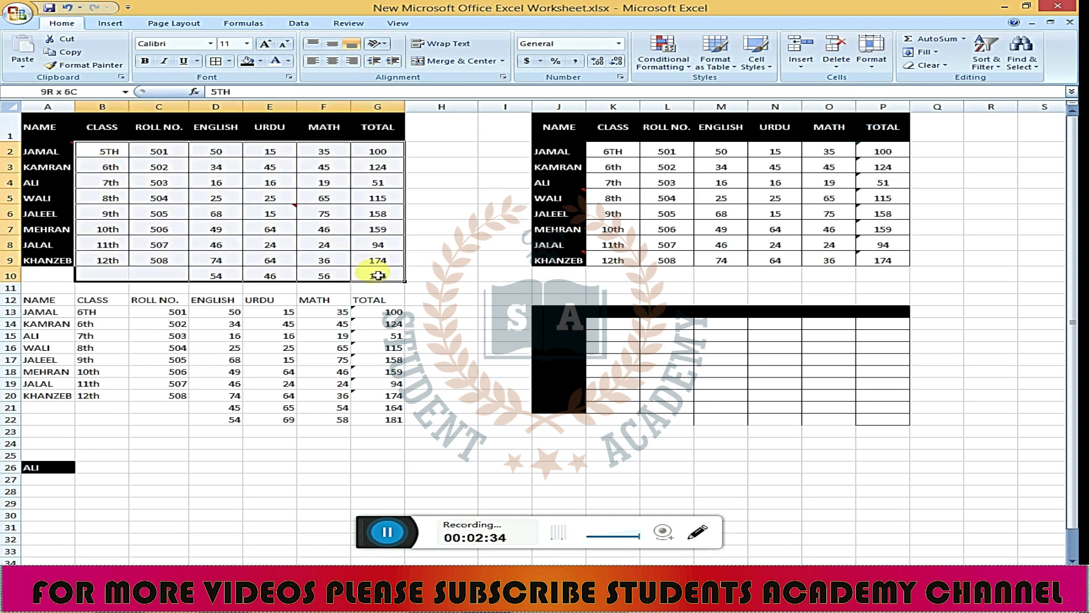
{"action": "left_click", "coordinate": [872, 52]}
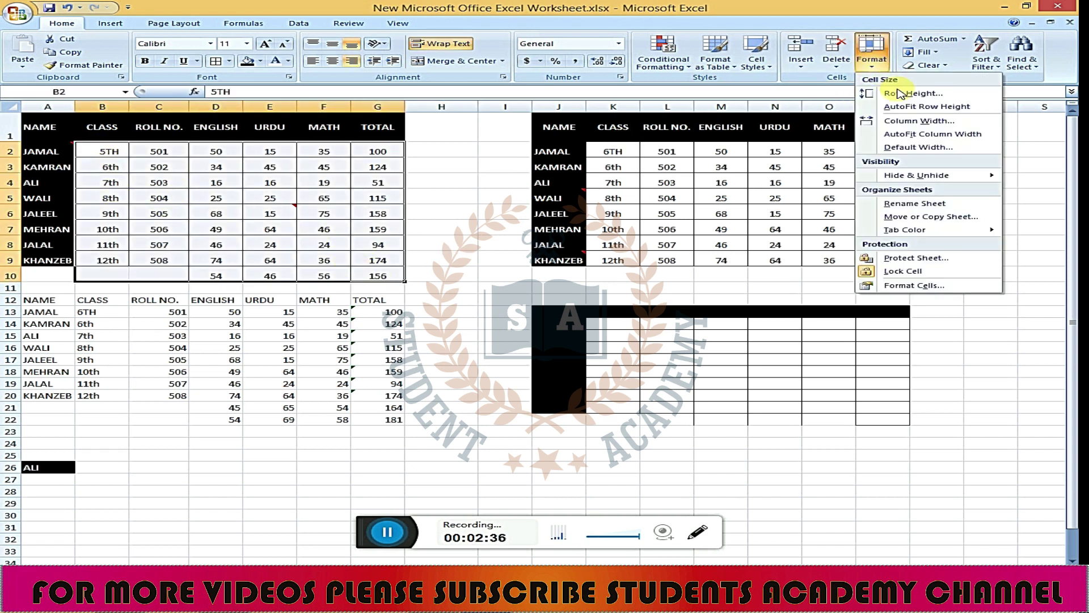
{"action": "left_click", "coordinate": [924, 121]}
{"action": "type", "text": "10"}
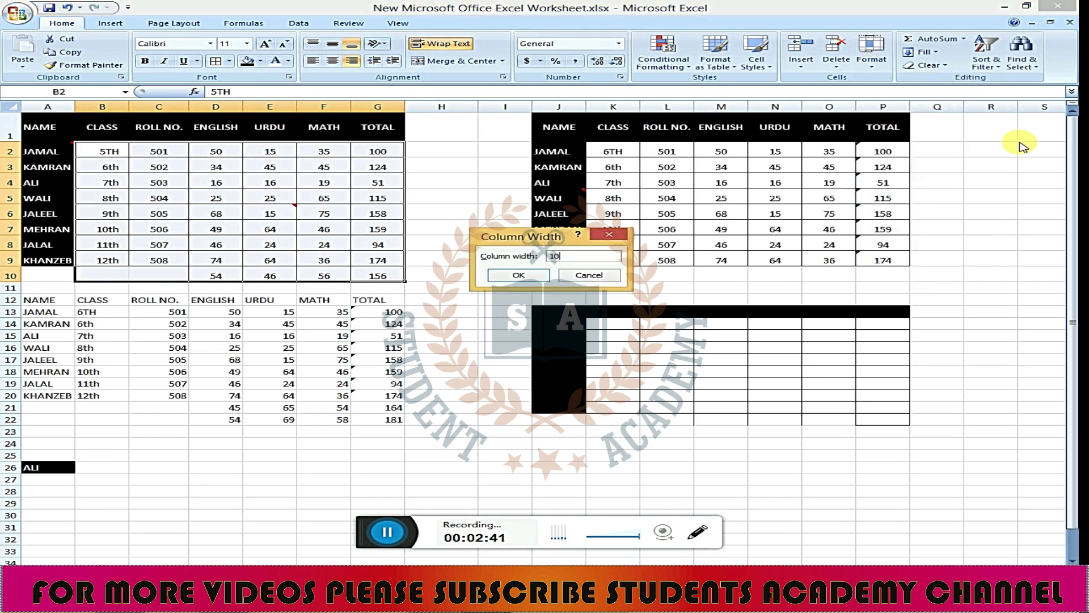
{"action": "key", "text": "Return"}
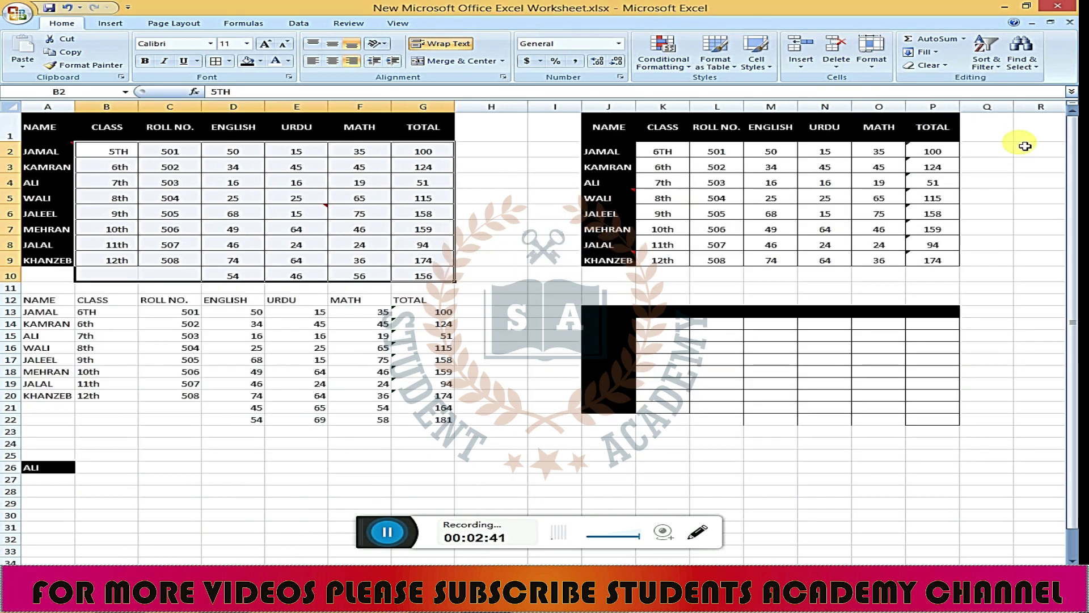
{"action": "left_click", "coordinate": [872, 51]}
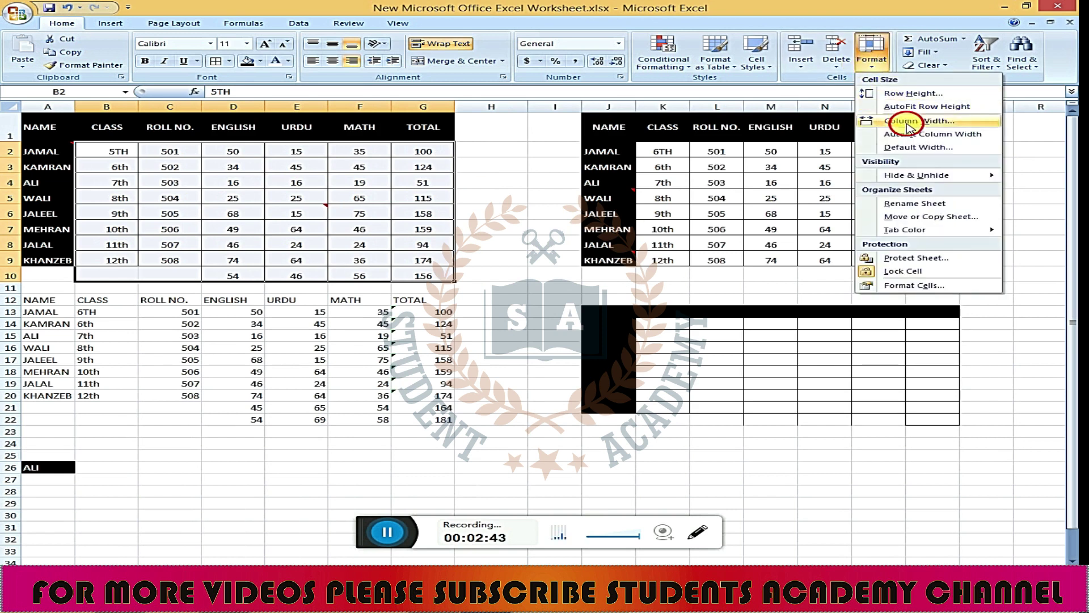
{"action": "left_click", "coordinate": [907, 121]}
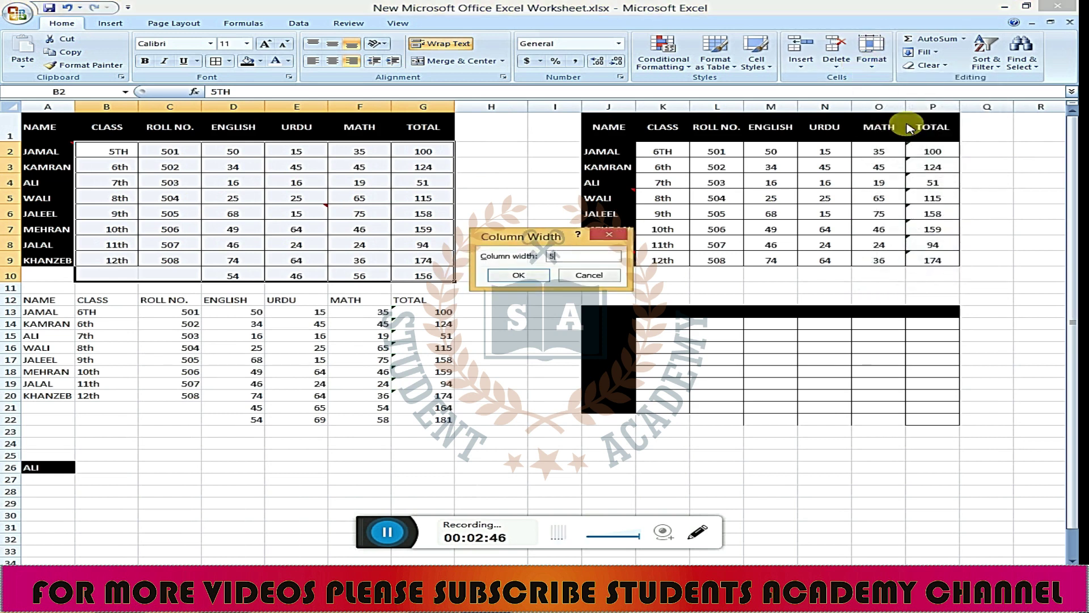
{"action": "key", "text": "Return"}
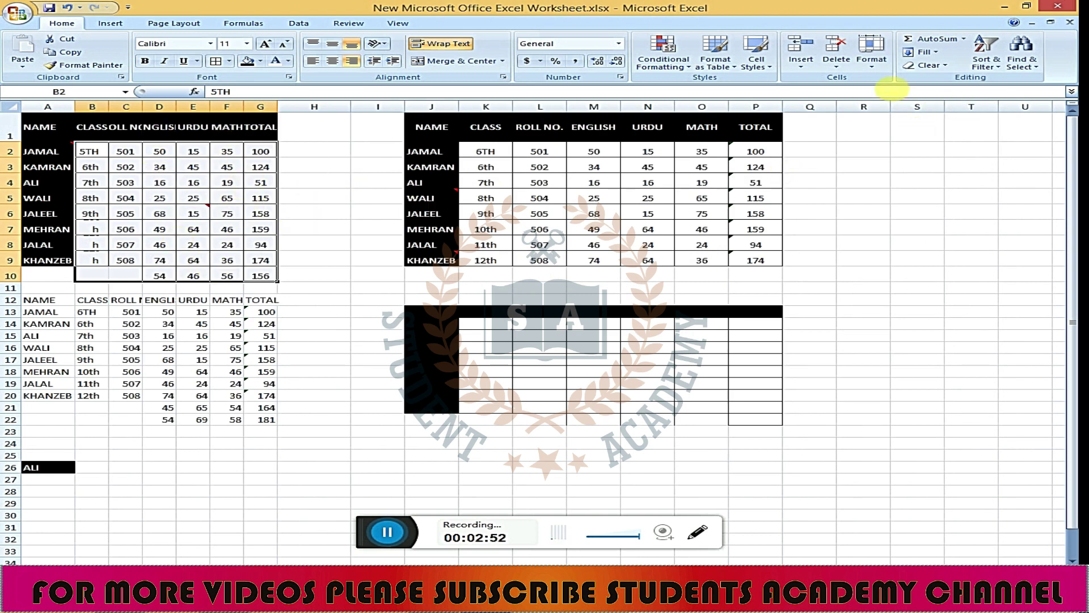
- Give columns B–G a wider uniform width so headings like ROLL NO. show fully
{"action": "left_click", "coordinate": [871, 54]}
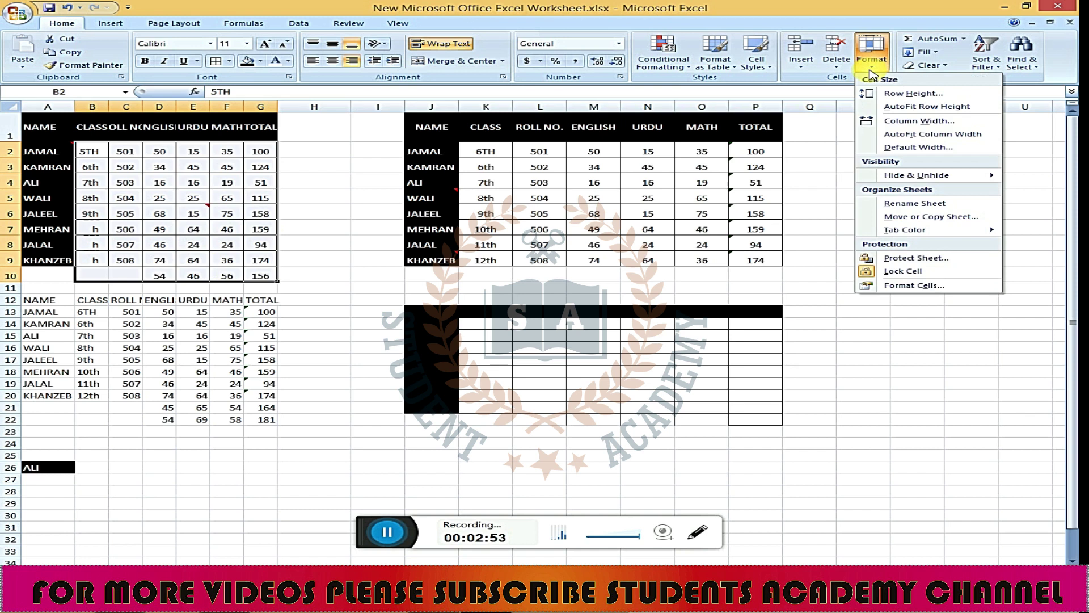
{"action": "left_click", "coordinate": [920, 121]}
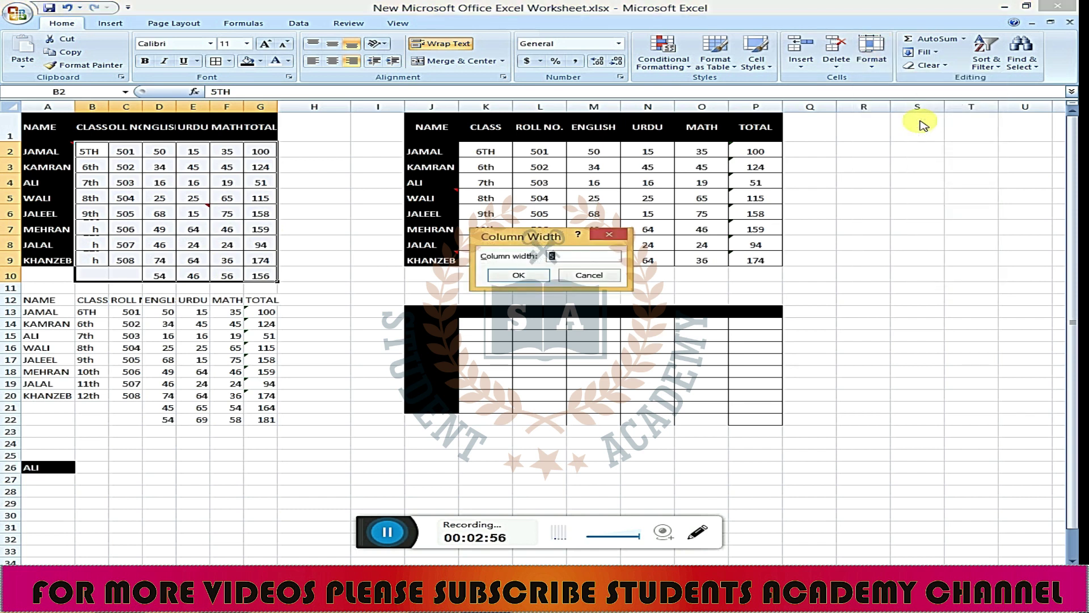
{"action": "type", "text": "5"}
{"action": "key", "text": "Return"}
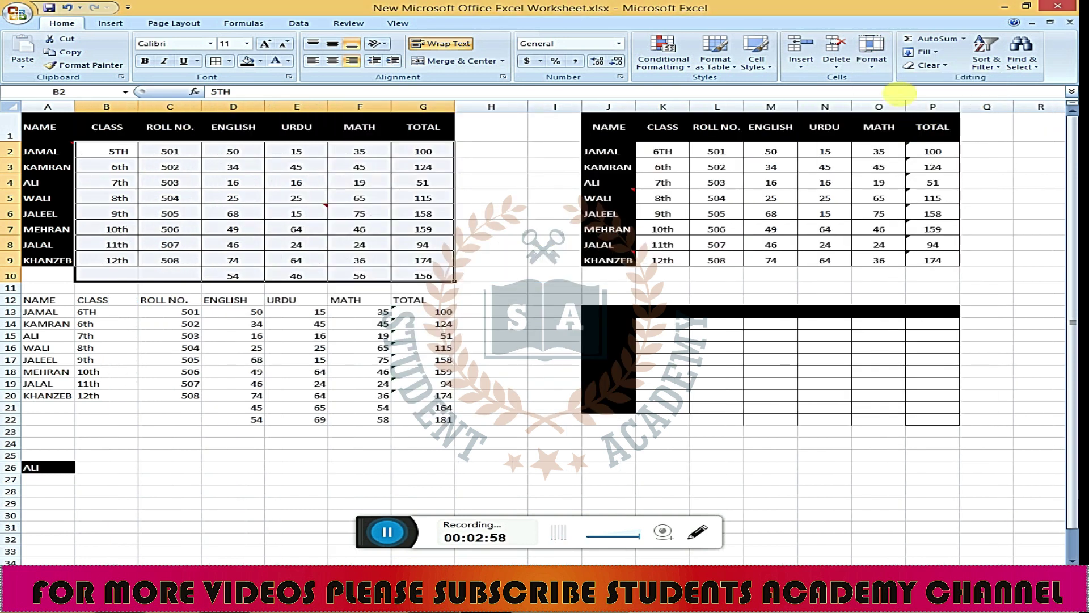
{"action": "left_click", "coordinate": [879, 76]}
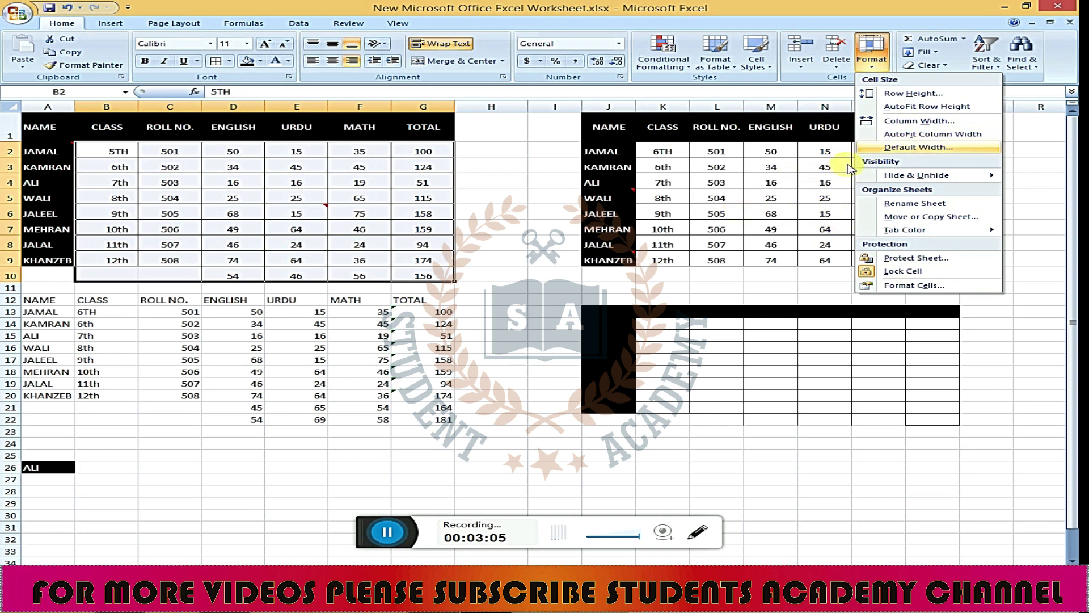
- AutoFit columns B–G and enter 35664646 as JAMAL's MATH mark in F2
{"action": "left_click", "coordinate": [925, 135]}
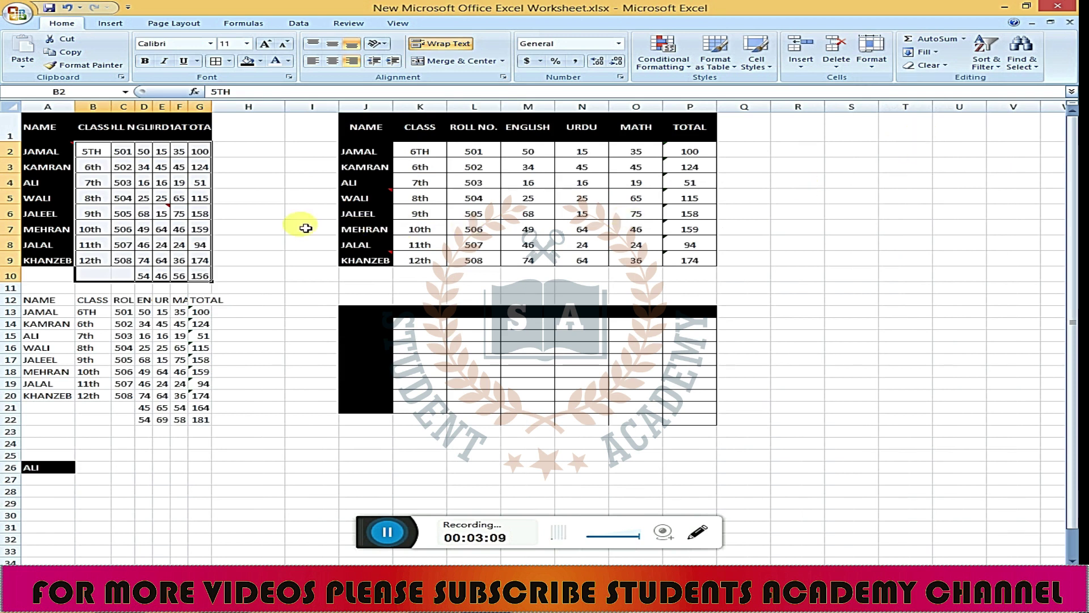
{"action": "left_click", "coordinate": [278, 212]}
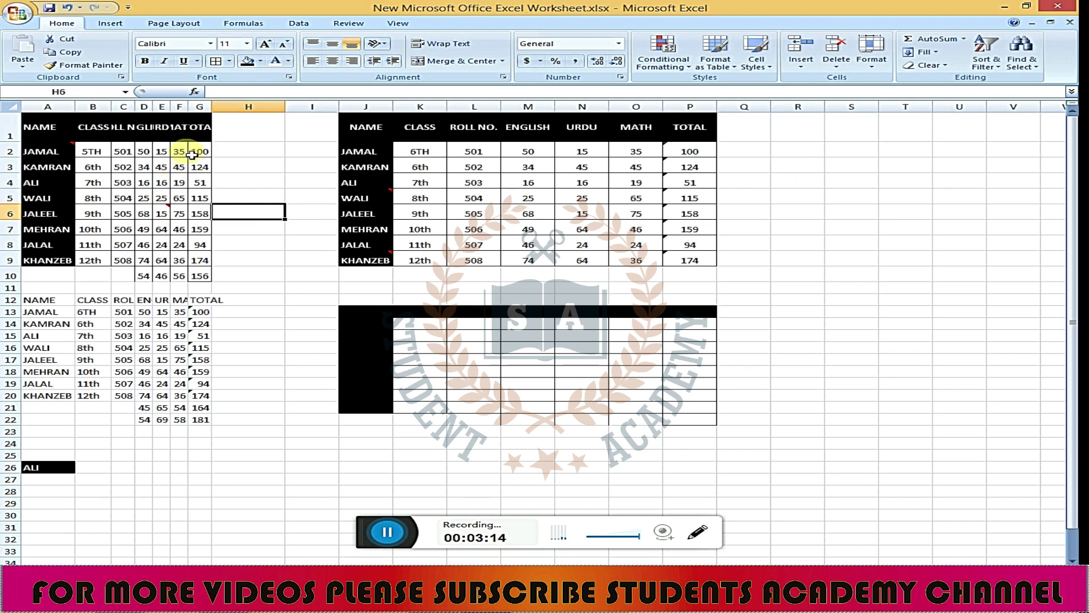
{"action": "double_click", "coordinate": [189, 152]}
{"action": "type", "text": "664646"}
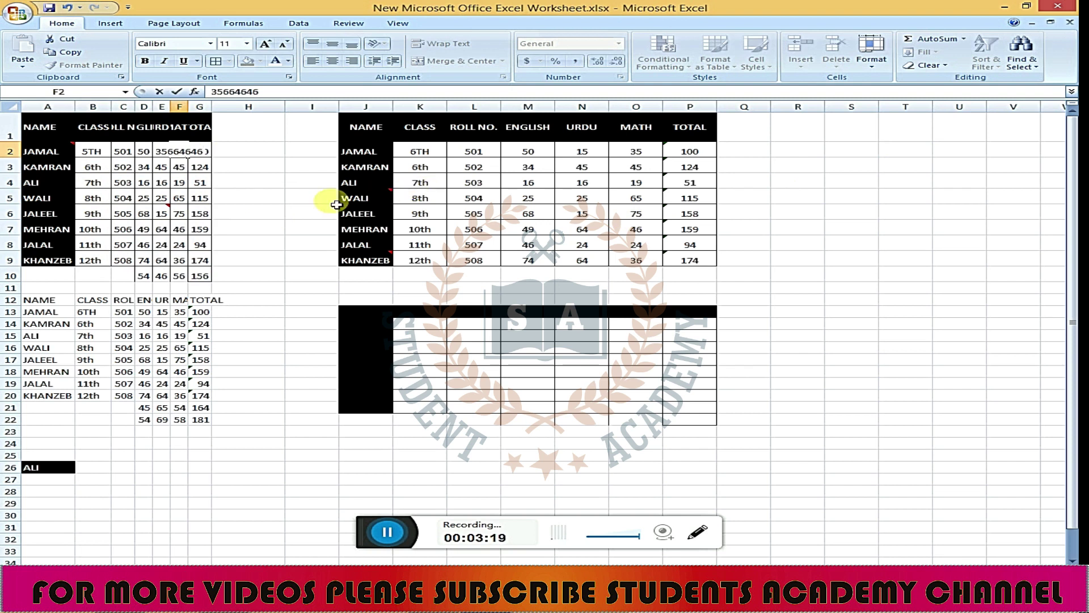
{"action": "left_click", "coordinate": [294, 211]}
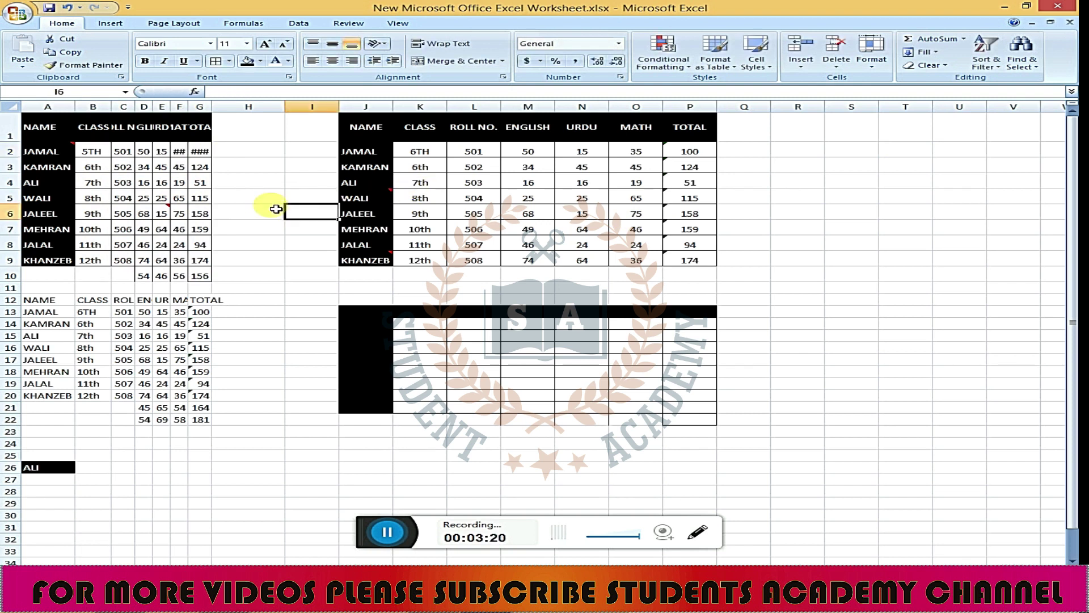
- Widen column G to show JAMAL's total of 35664711
{"action": "left_click", "coordinate": [180, 151]}
{"action": "left_click", "coordinate": [202, 152]}
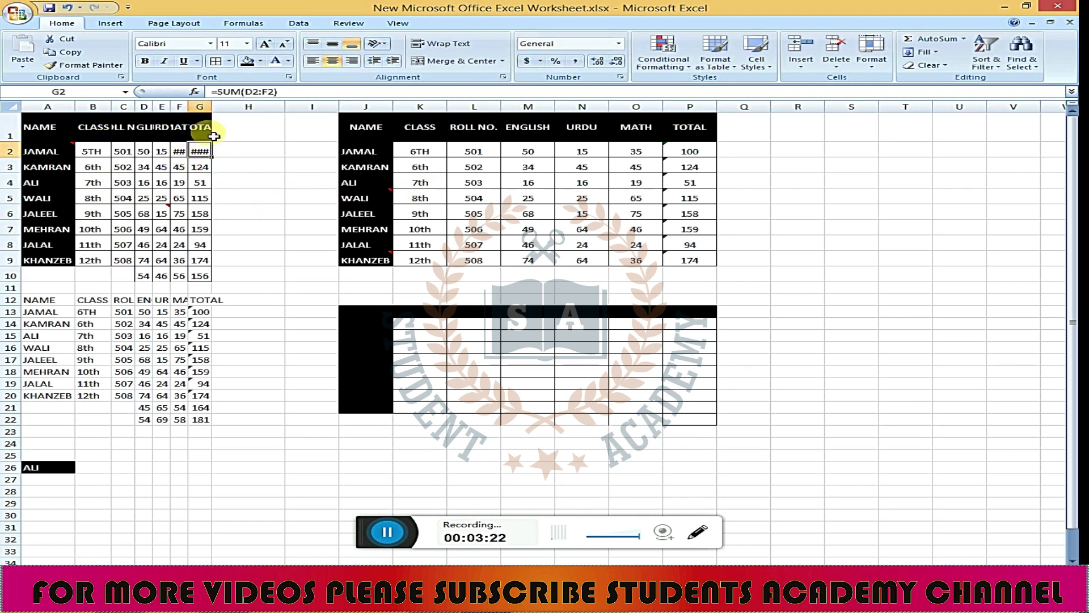
{"action": "mouse_move", "coordinate": [214, 110]}
{"action": "left_mouse_down"}
{"action": "mouse_move", "coordinate": [244, 109]}
{"action": "mouse_move", "coordinate": [231, 107]}
{"action": "left_mouse_up"}
- AutoFit columns F and G over F2:G10 so 35664646 and 35664711 display fully
{"action": "left_click", "coordinate": [380, 232]}
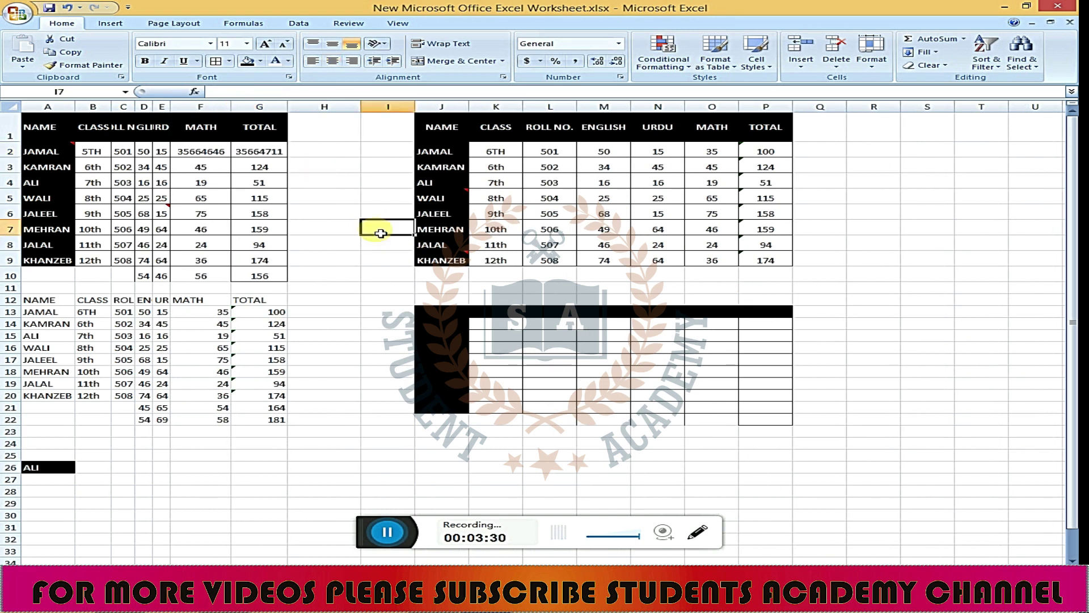
{"action": "left_click_drag", "start_coordinate": [207, 152], "coordinate": [260, 276]}
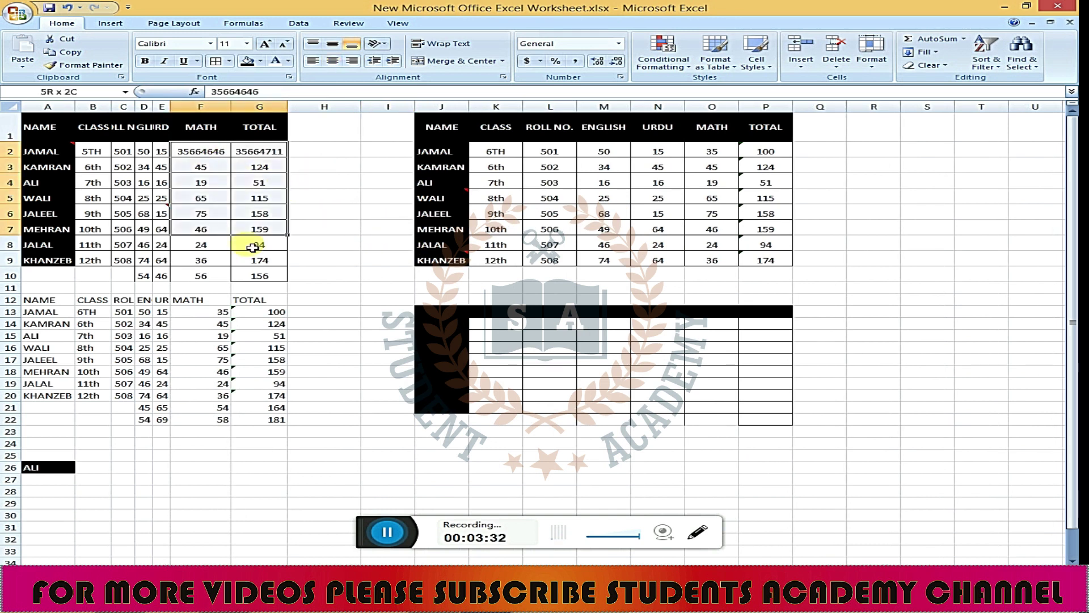
{"action": "left_click", "coordinate": [872, 54]}
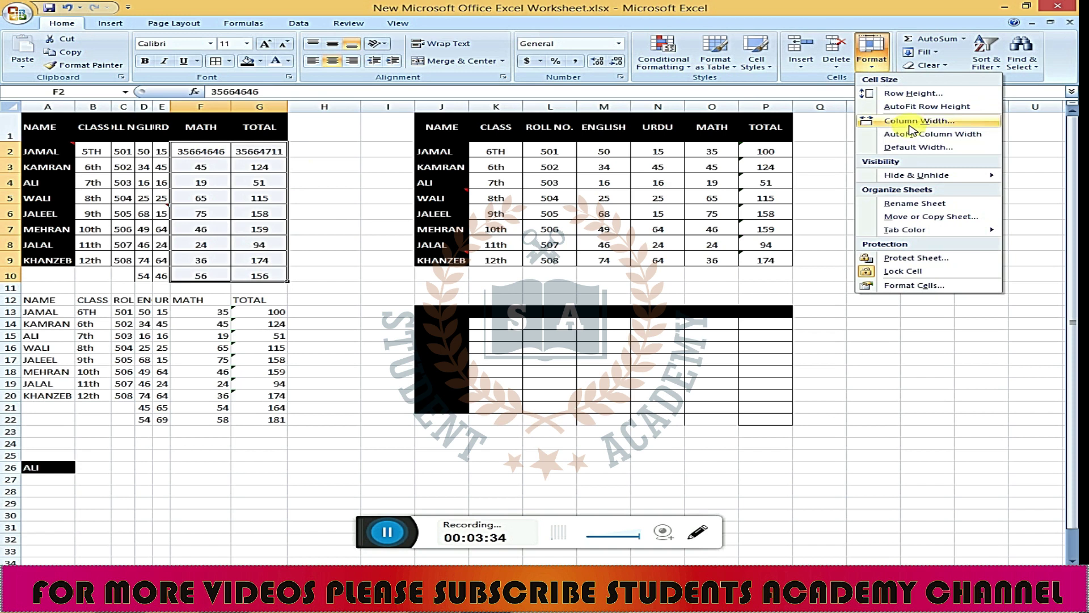
{"action": "left_click", "coordinate": [914, 134]}
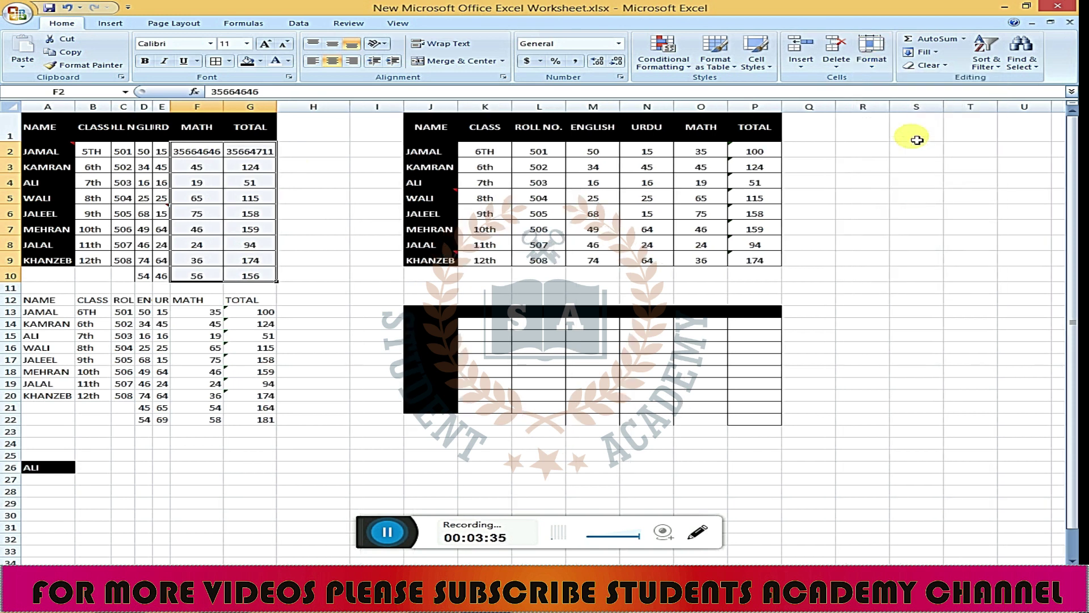
{"action": "left_click", "coordinate": [320, 203]}
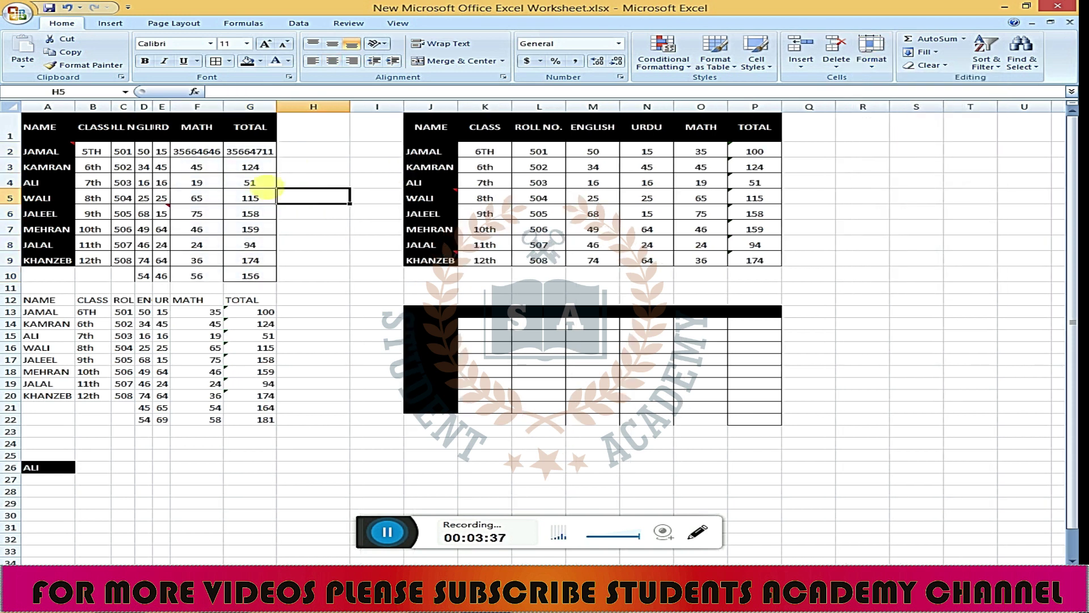
{"action": "left_click_drag", "start_coordinate": [198, 151], "coordinate": [259, 281]}
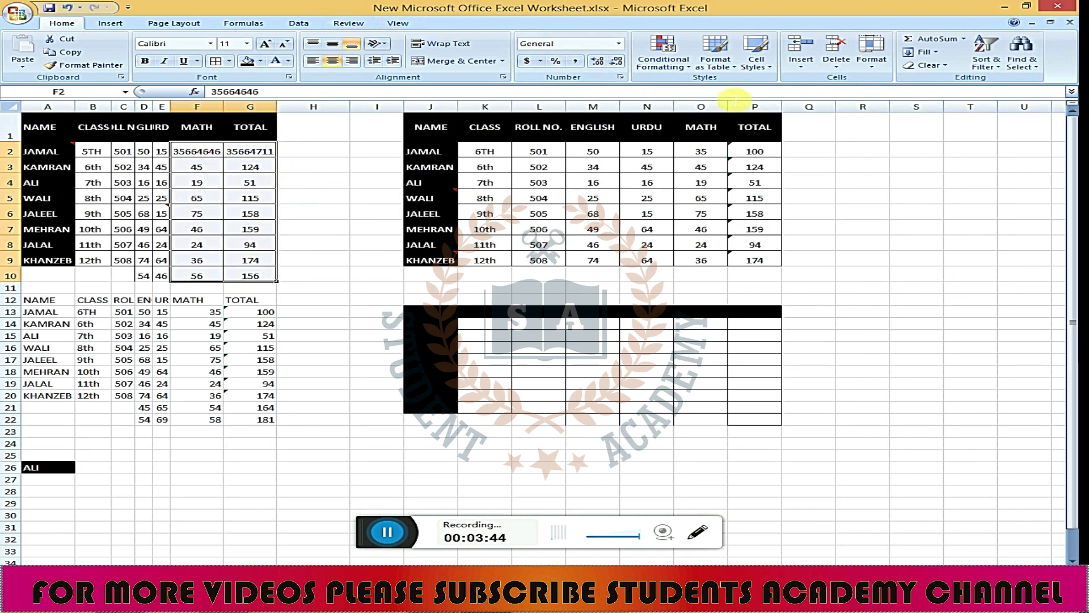
{"action": "left_click", "coordinate": [879, 63]}
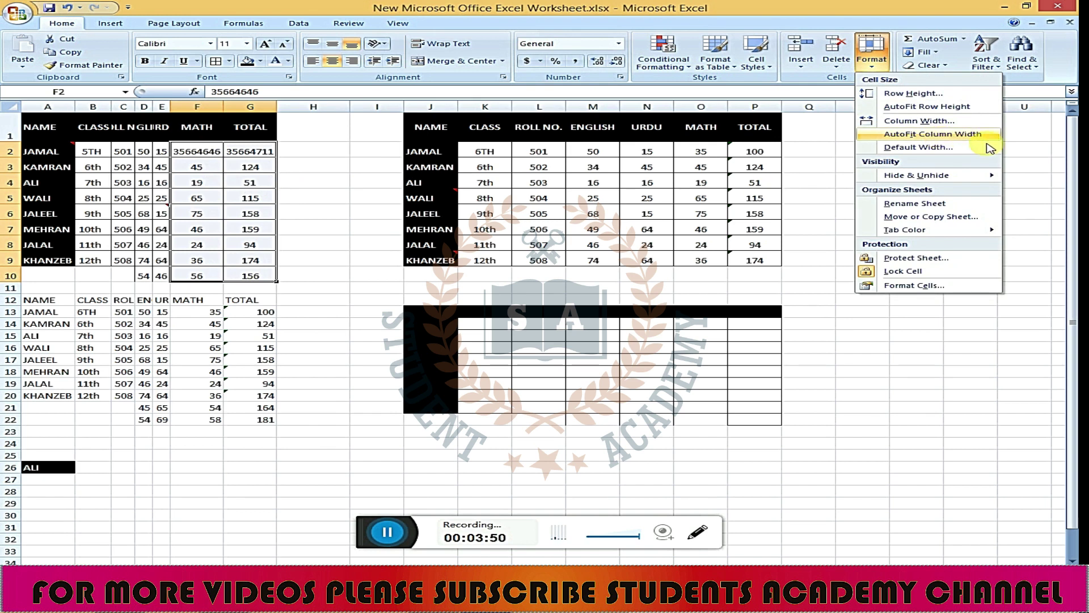
- Change JAMAL's MATH mark in F2 to 45, bringing the total to 110
{"action": "left_click", "coordinate": [190, 150]}
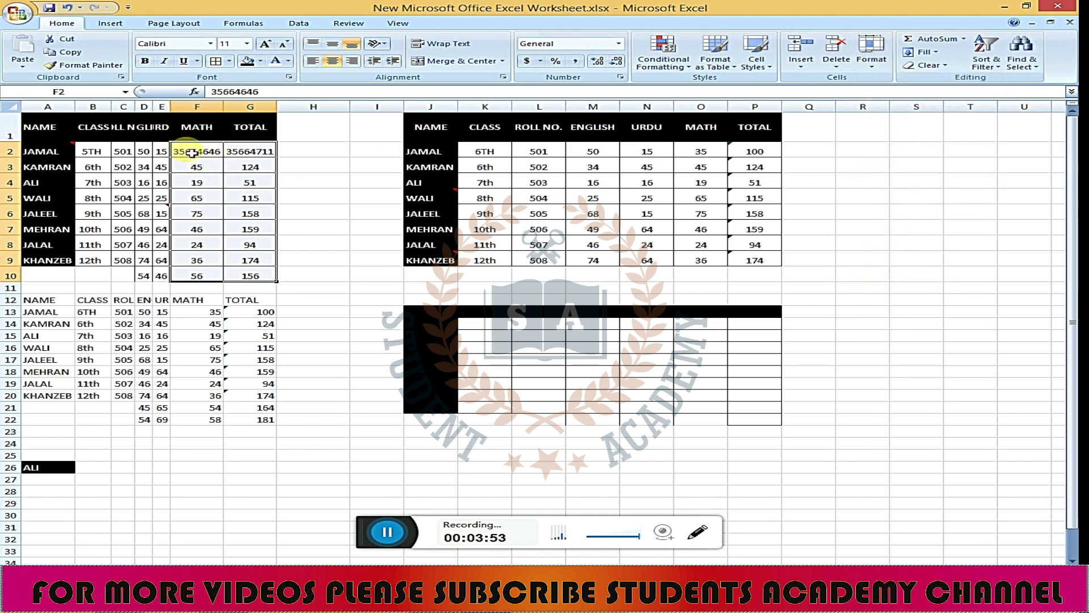
{"action": "type", "text": "45"}
{"action": "left_click", "coordinate": [347, 155]}
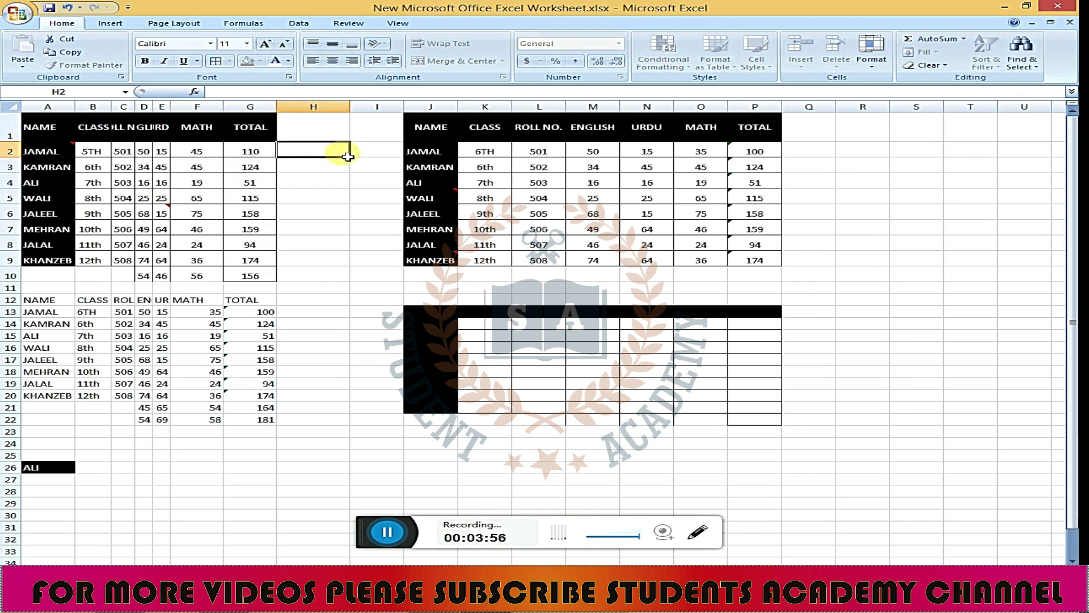
- AutoFit the MATH and TOTAL columns F and G to their narrower contents
{"action": "left_click_drag", "start_coordinate": [190, 151], "coordinate": [269, 278]}
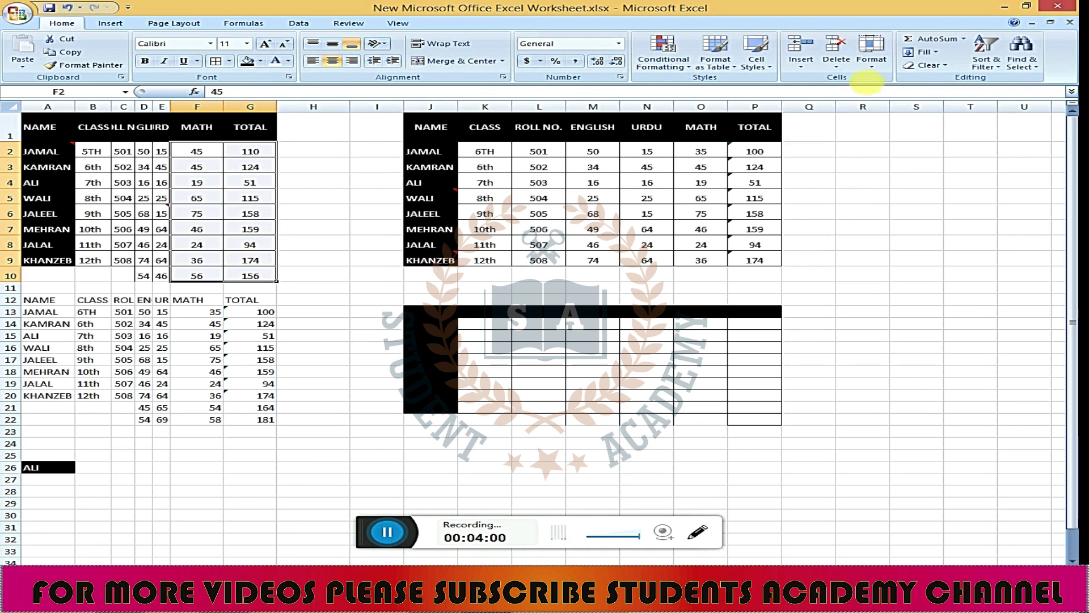
{"action": "left_click", "coordinate": [871, 54]}
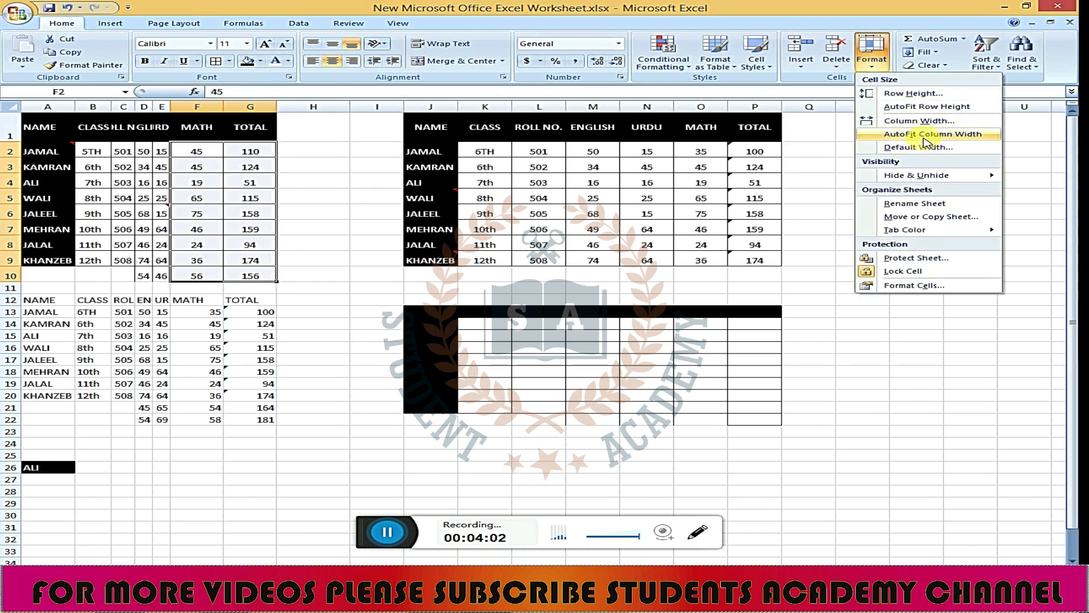
{"action": "left_click", "coordinate": [923, 142]}
{"action": "left_click", "coordinate": [275, 179]}
{"action": "mouse_move", "coordinate": [92, 157]}
{"action": "left_mouse_down"}
{"action": "mouse_move", "coordinate": [227, 264]}
{"action": "mouse_move", "coordinate": [204, 260]}
{"action": "left_mouse_up"}
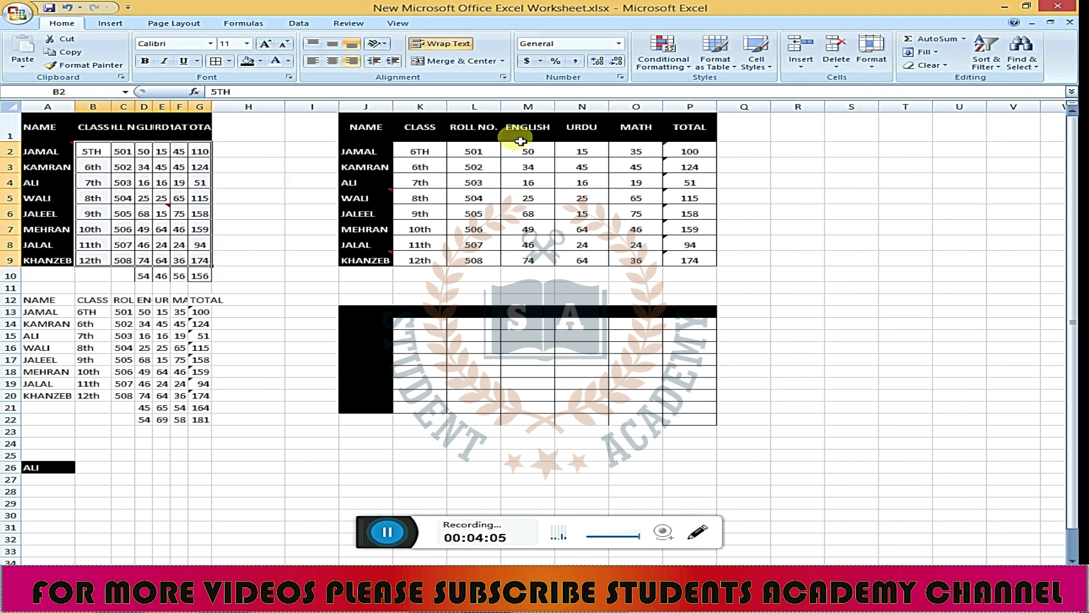
- Set columns B–G back to a uniform column width of 10
{"action": "left_click", "coordinate": [872, 67]}
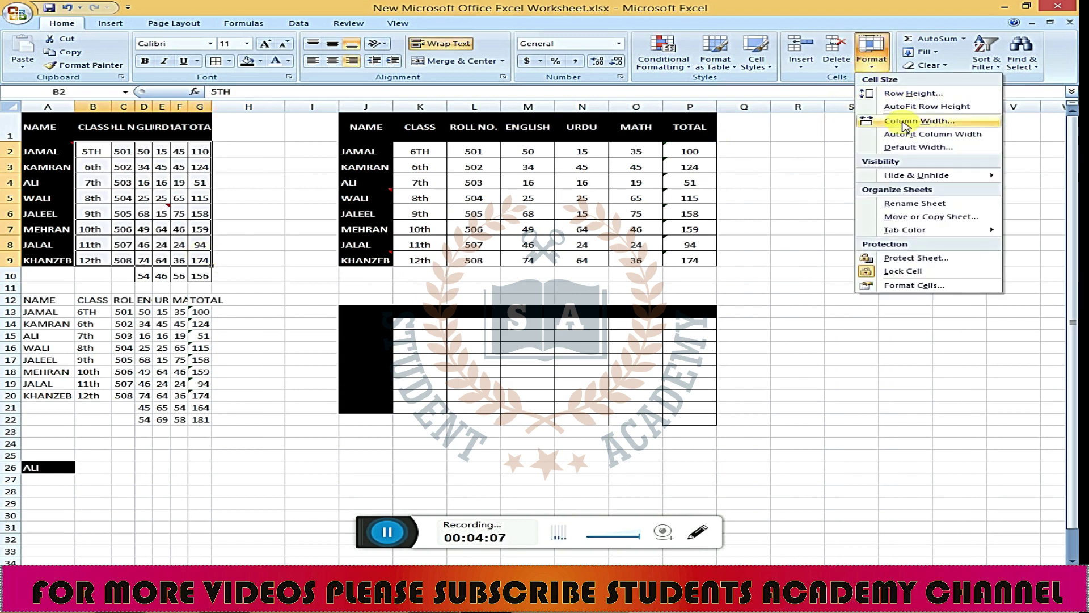
{"action": "left_click", "coordinate": [906, 122]}
{"action": "type", "text": "0"}
{"action": "key", "text": "Return"}
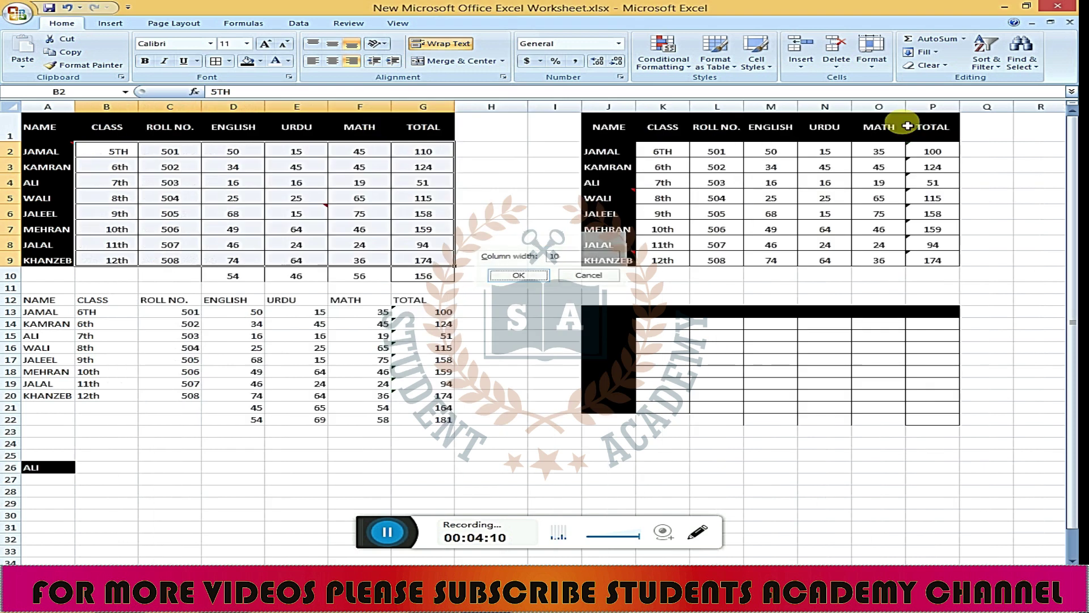
{"action": "left_click", "coordinate": [495, 211]}
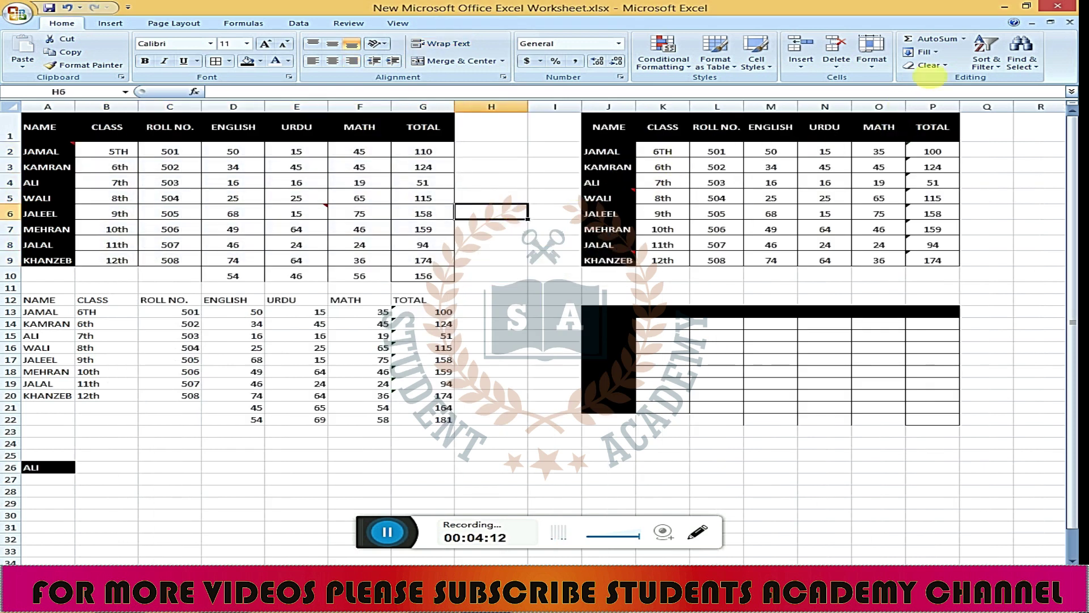
{"action": "left_click", "coordinate": [870, 67]}
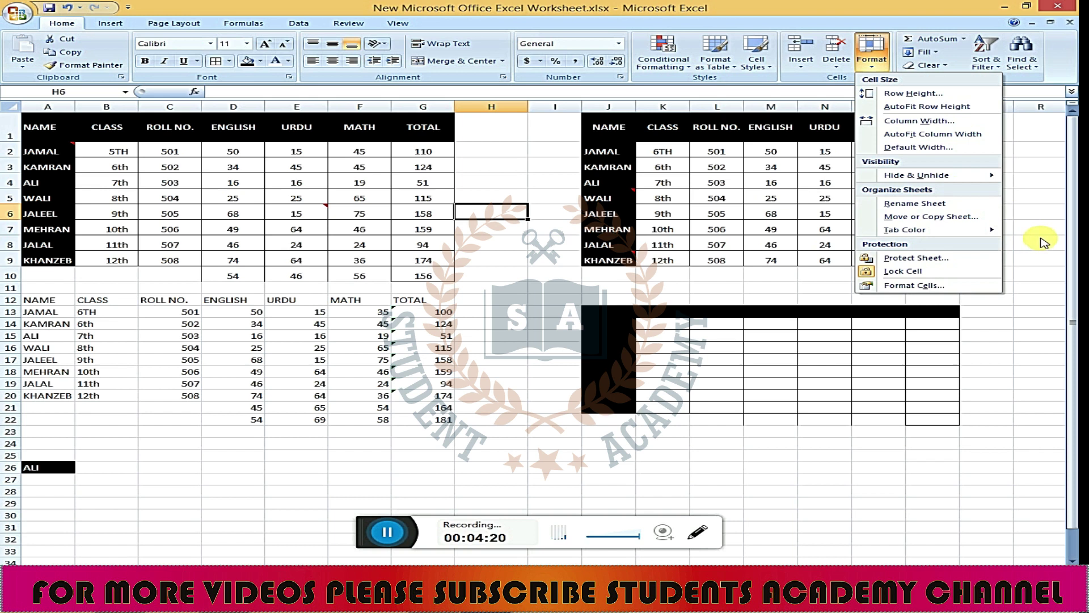
{"action": "left_click", "coordinate": [108, 562]}
{"action": "right_click", "coordinate": [76, 565]}
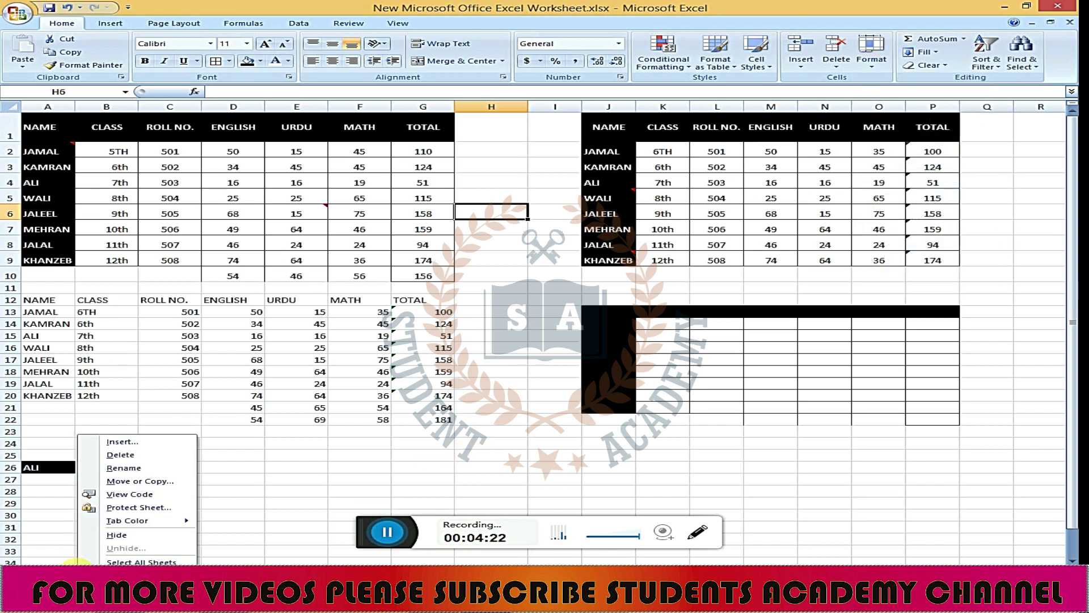
{"action": "left_click", "coordinate": [123, 467]}
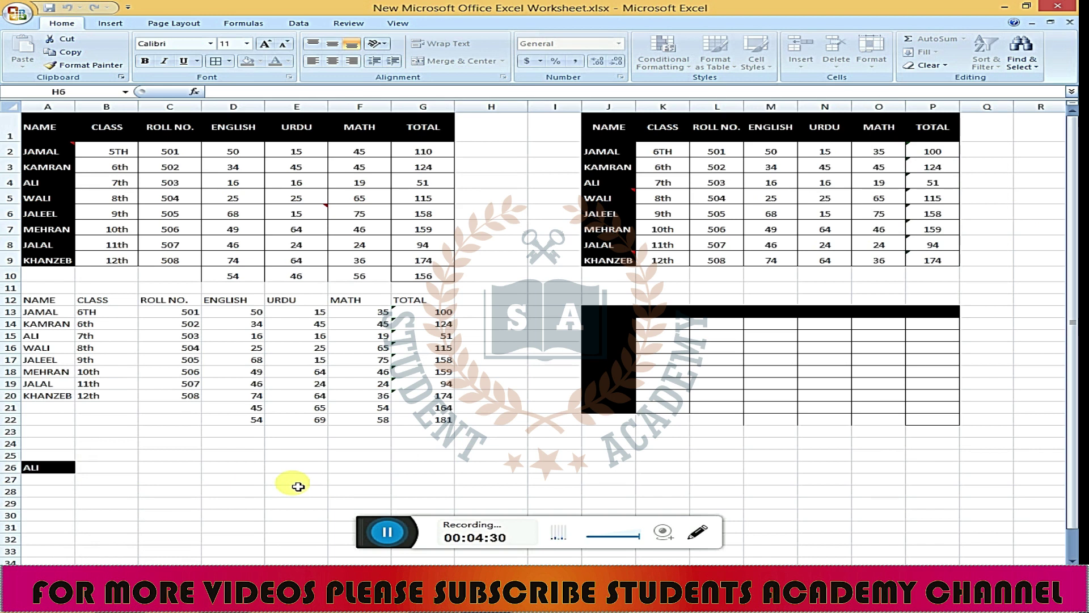
{"action": "left_click", "coordinate": [295, 481]}
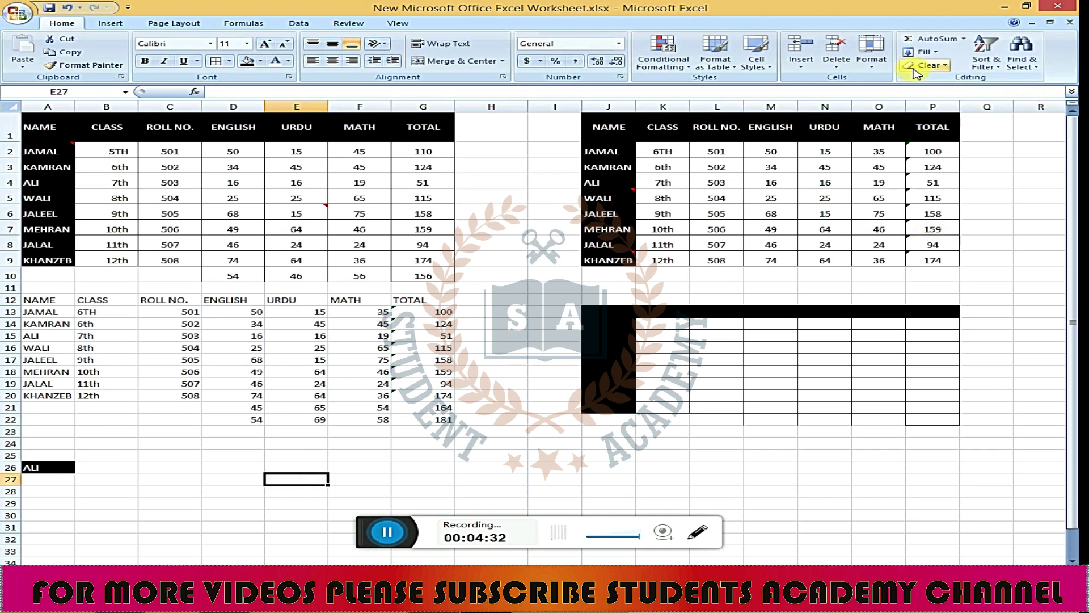
{"action": "left_click", "coordinate": [872, 54]}
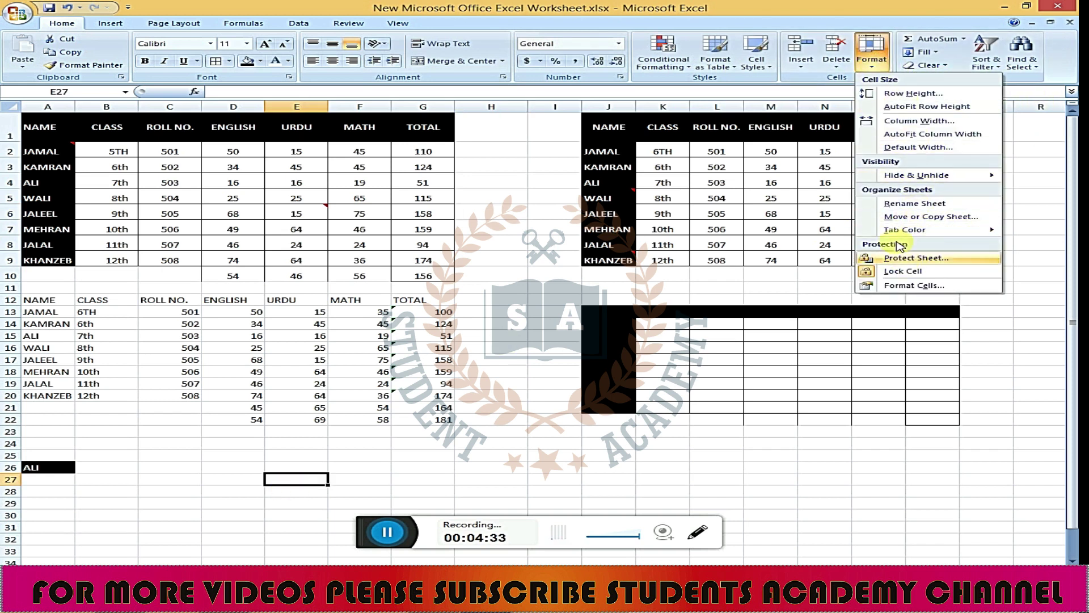
{"action": "left_click", "coordinate": [915, 203]}
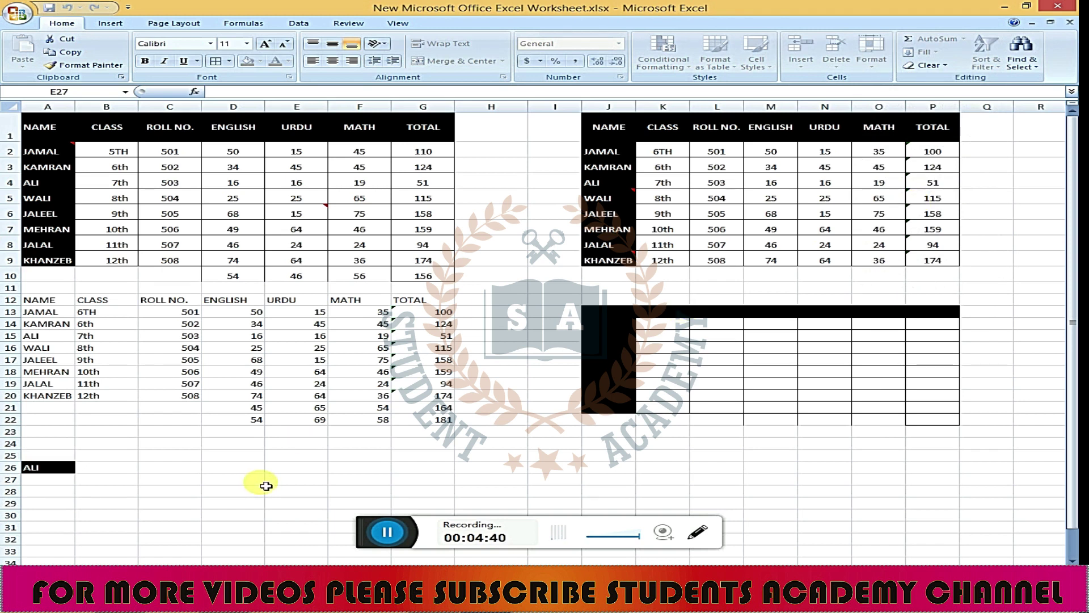
{"action": "left_click", "coordinate": [262, 484]}
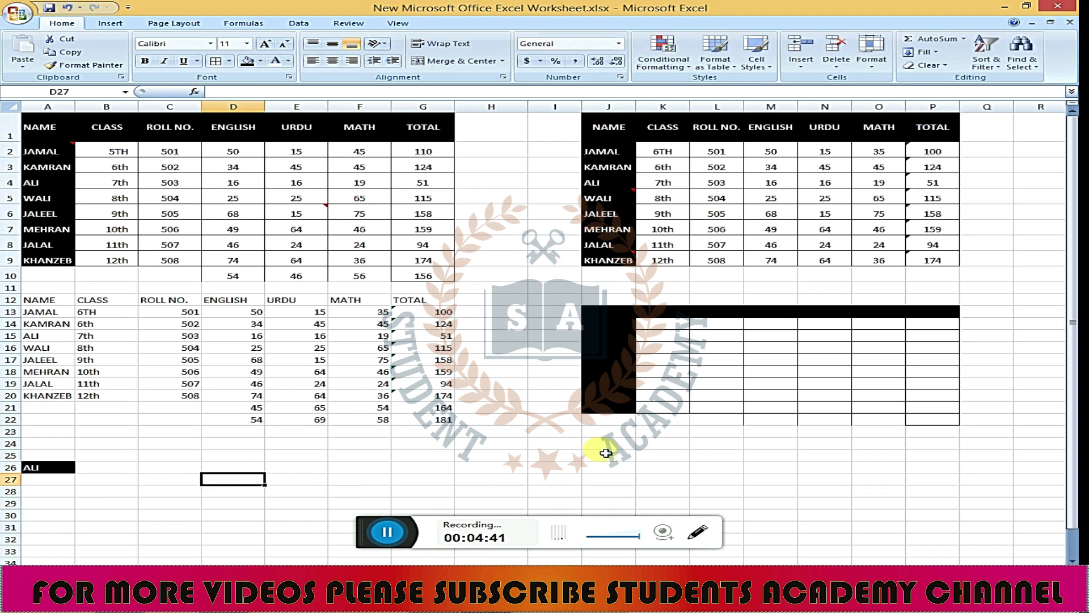
{"action": "left_click", "coordinate": [871, 62]}
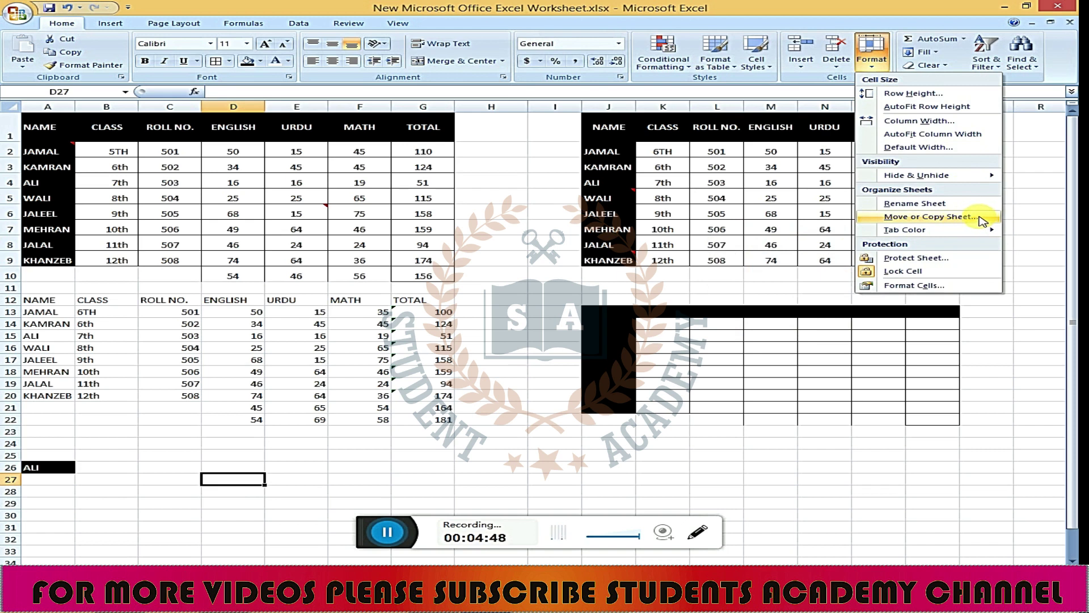
- Copy the MS EXCEL sheet, placing the duplicate before the original
{"action": "left_click", "coordinate": [982, 221]}
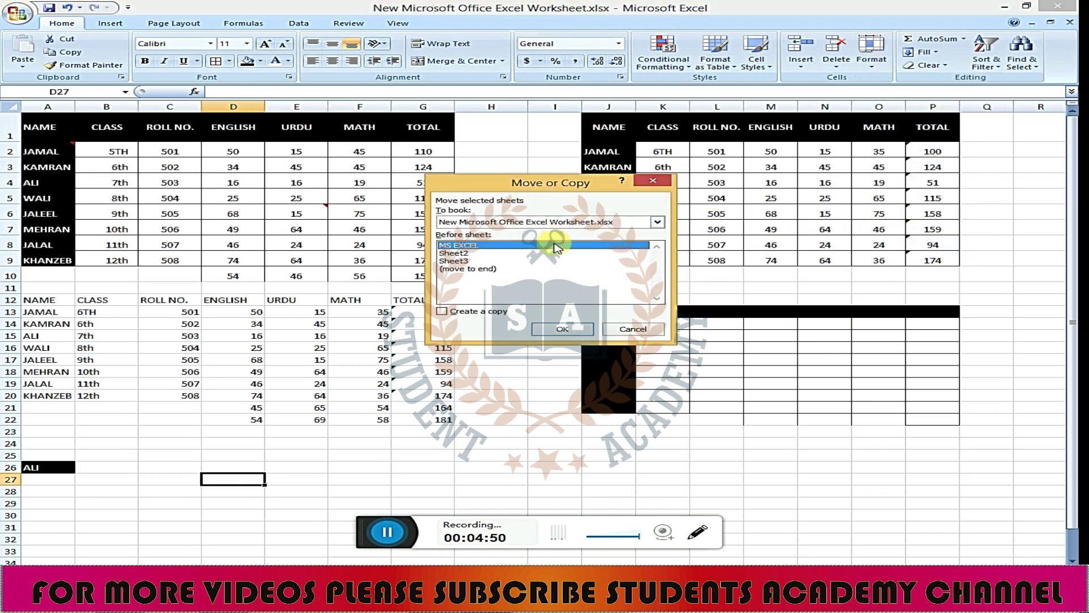
{"action": "mouse_move", "coordinate": [555, 182]}
{"action": "left_mouse_down"}
{"action": "mouse_move", "coordinate": [560, 194]}
{"action": "mouse_move", "coordinate": [543, 210]}
{"action": "left_mouse_up"}
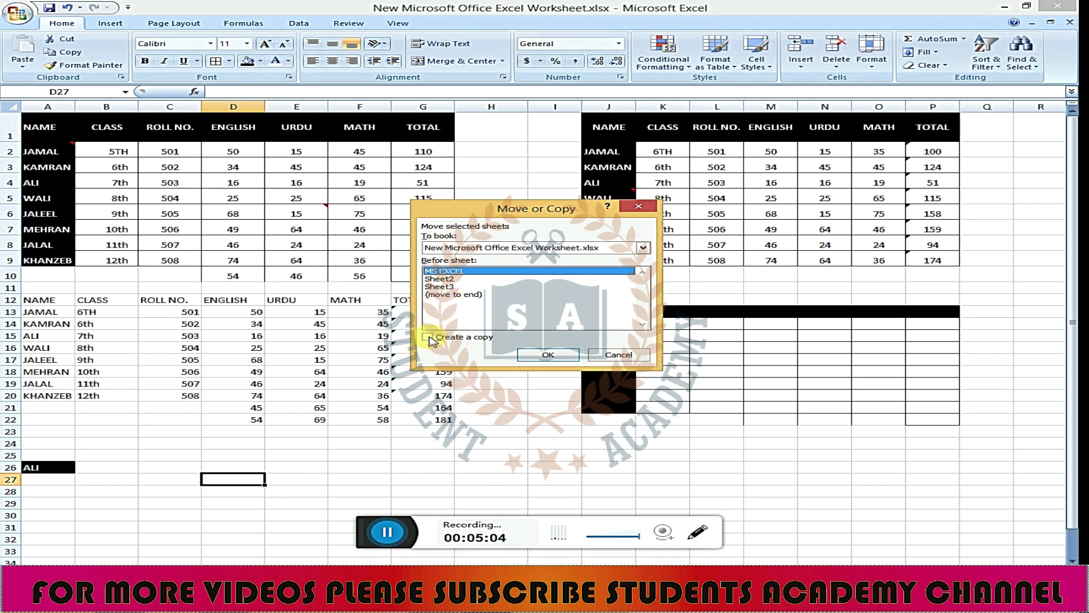
{"action": "left_click", "coordinate": [548, 356]}
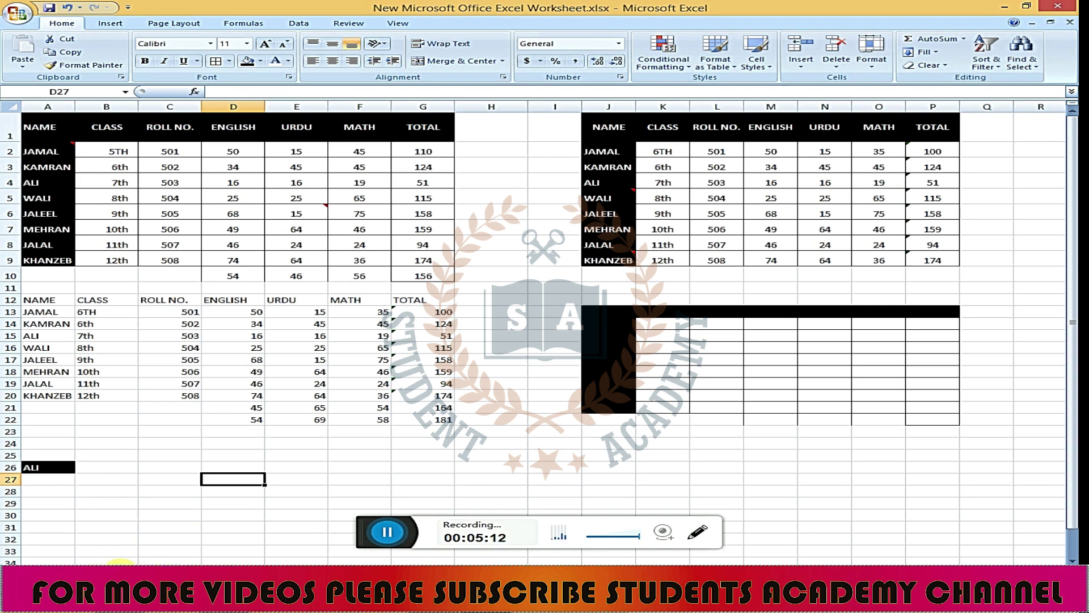
- Delete the duplicate sheet from its tab menu and confirm the warning
{"action": "right_click", "coordinate": [115, 564]}
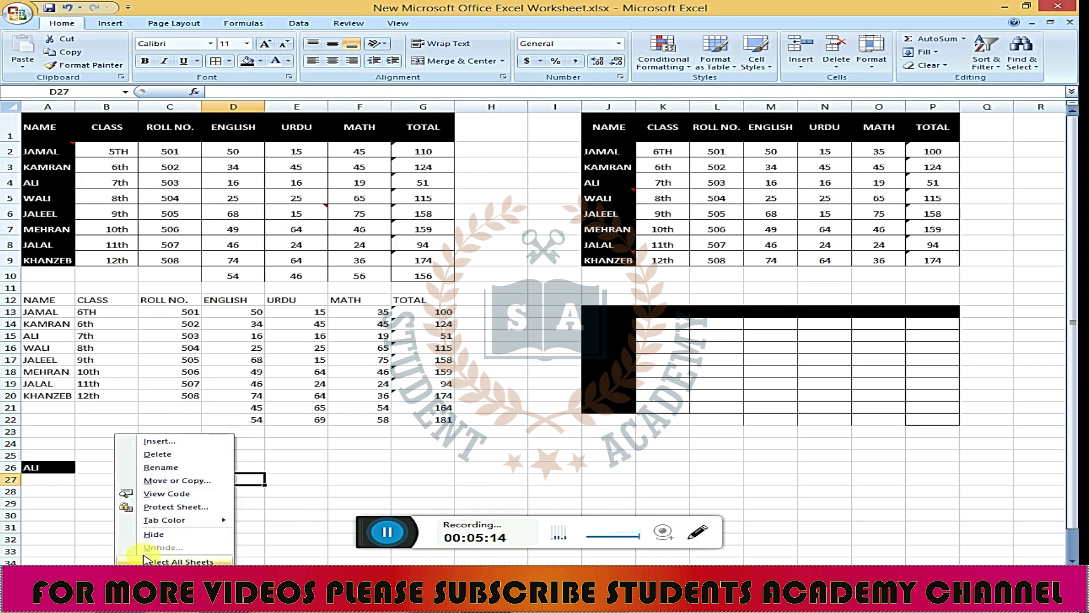
{"action": "left_click", "coordinate": [173, 458]}
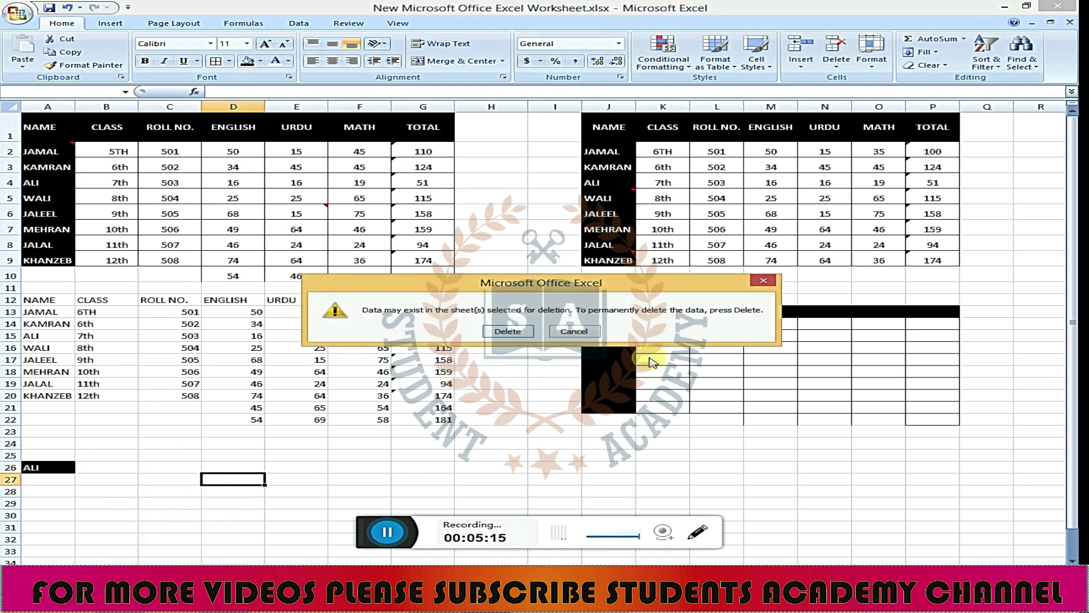
{"action": "left_click", "coordinate": [521, 333]}
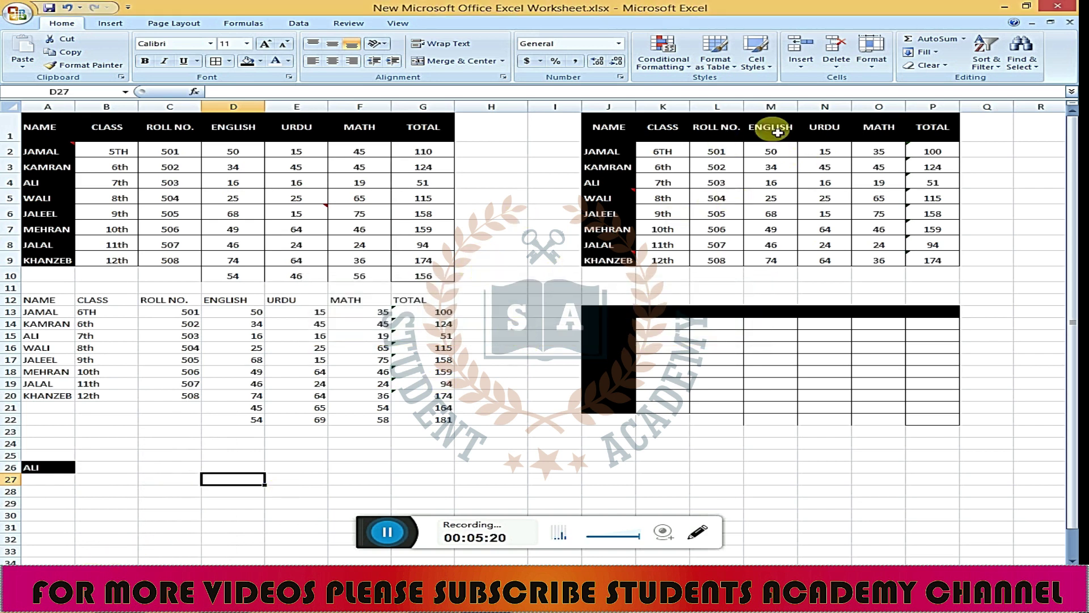
{"action": "left_click", "coordinate": [876, 74]}
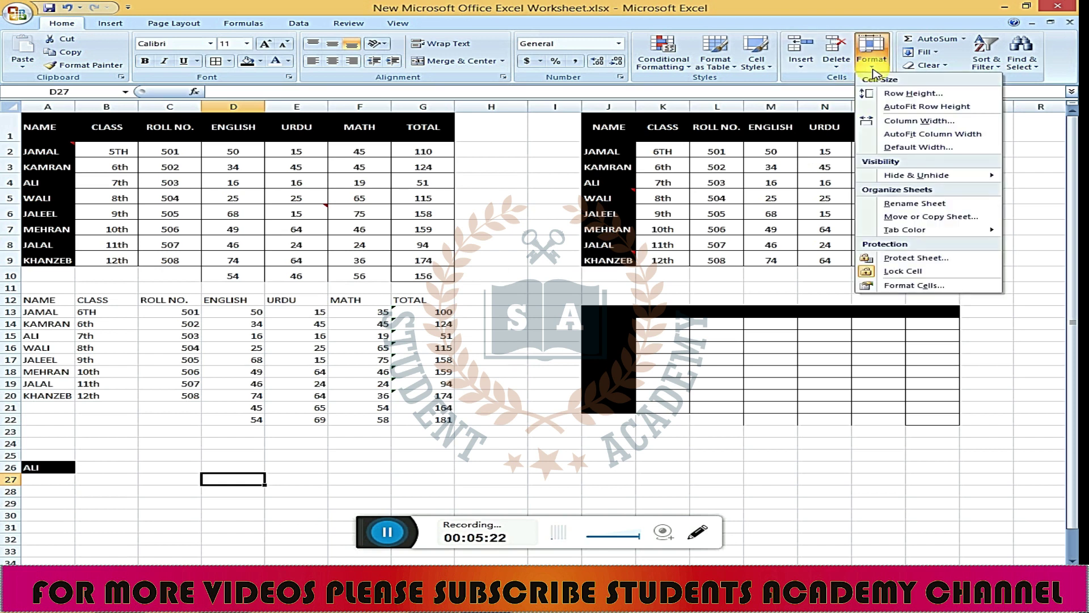
- Move the MS EXCEL marks sheet with Create a copy left unchecked, then switch to the blank sheet and back
{"action": "left_click", "coordinate": [931, 216]}
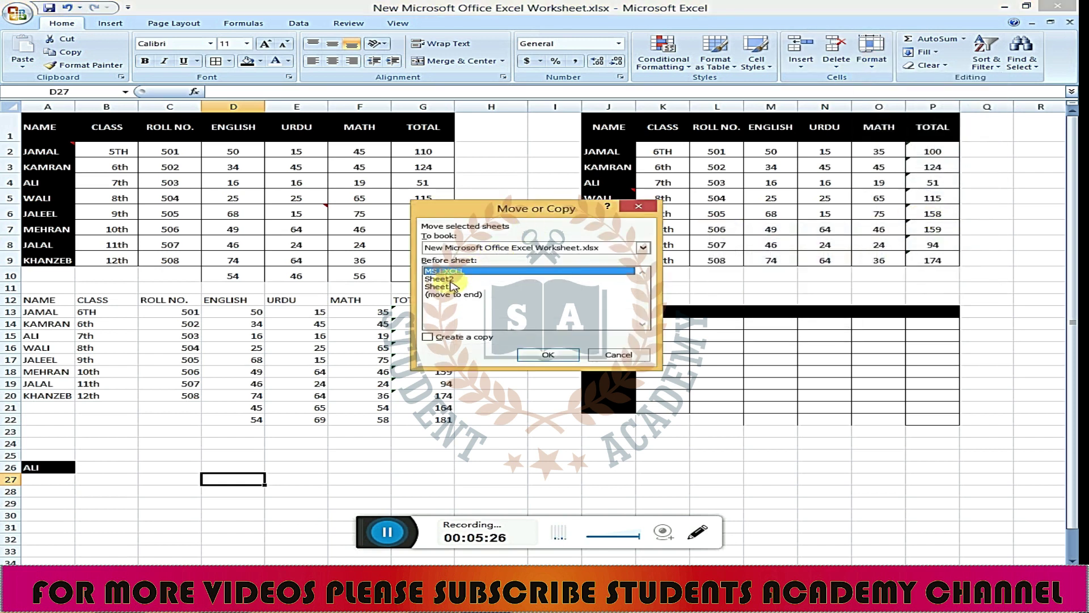
{"action": "left_click", "coordinate": [428, 338]}
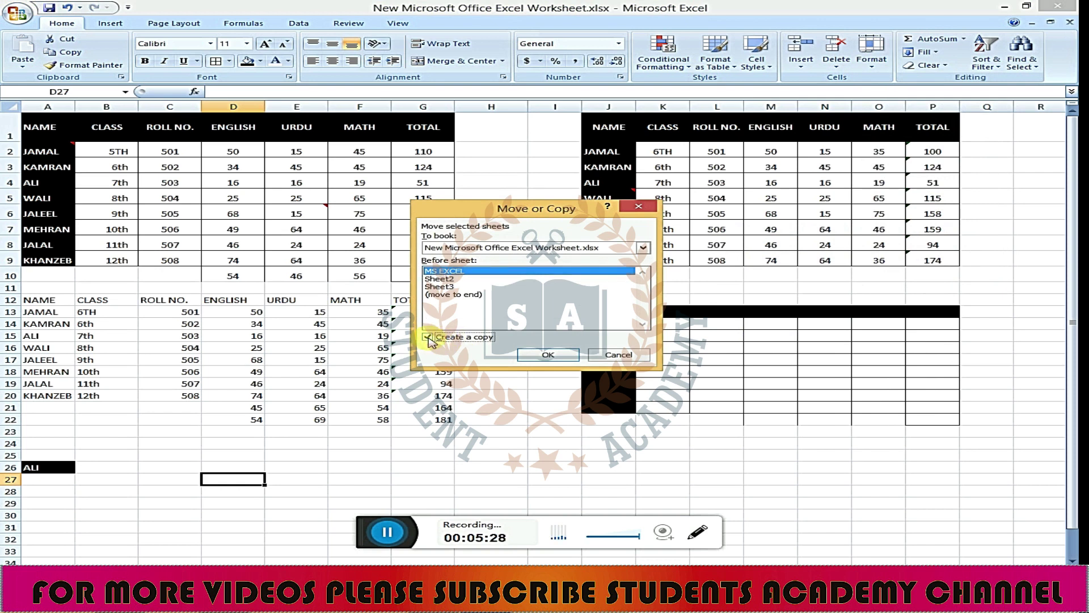
{"action": "left_click", "coordinate": [428, 338]}
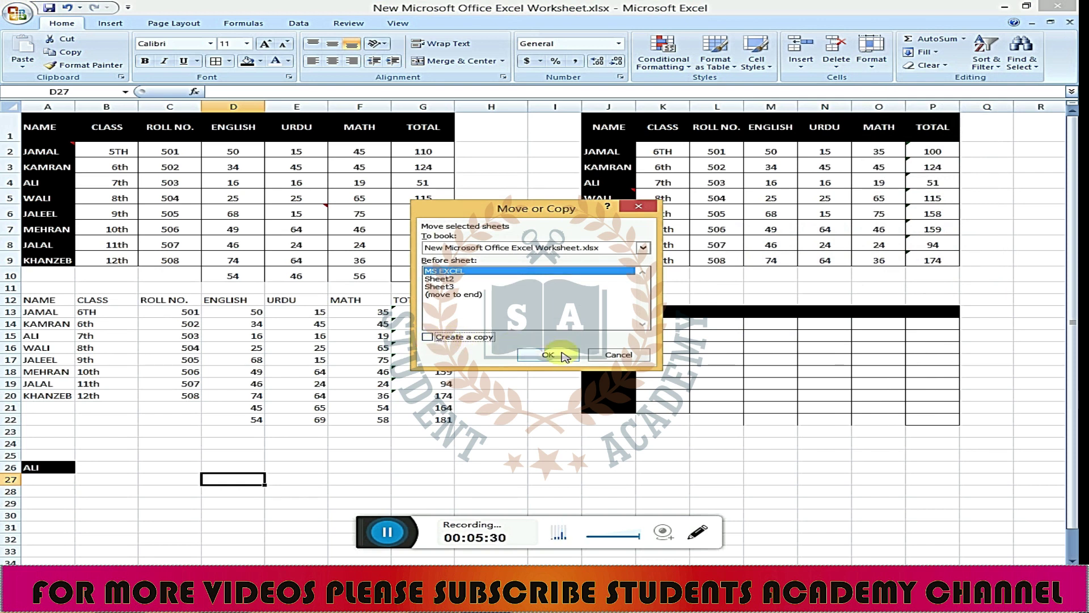
{"action": "left_click", "coordinate": [548, 356]}
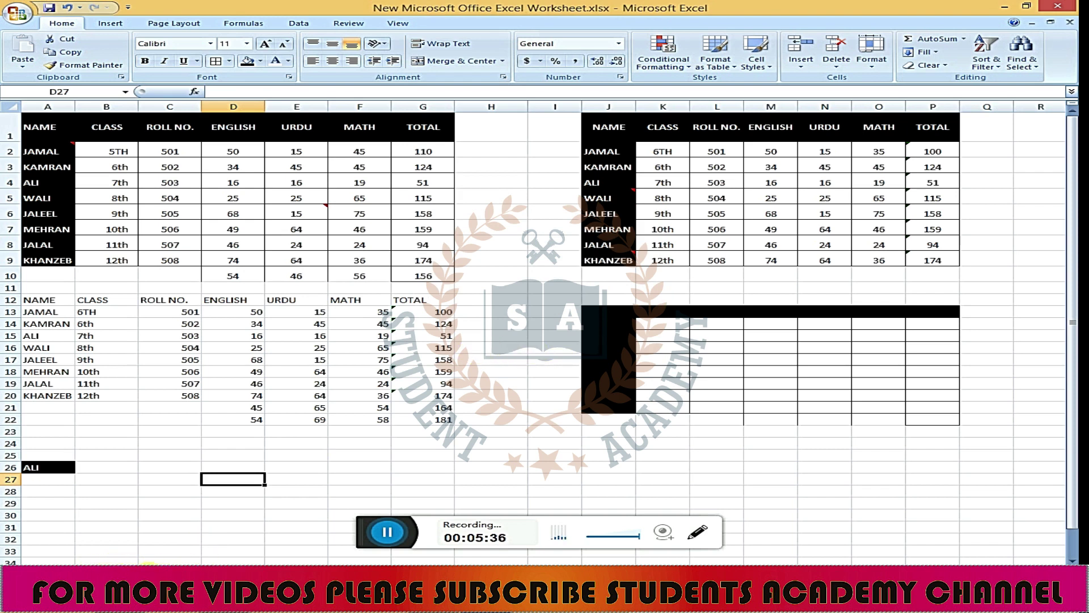
{"action": "left_click", "coordinate": [149, 567]}
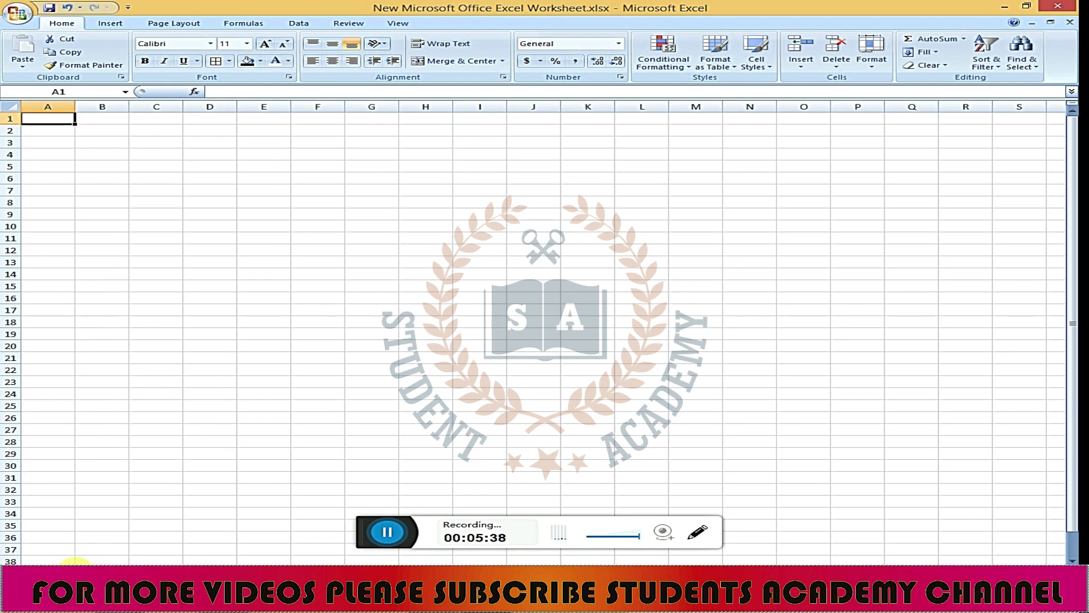
{"action": "left_click", "coordinate": [111, 567]}
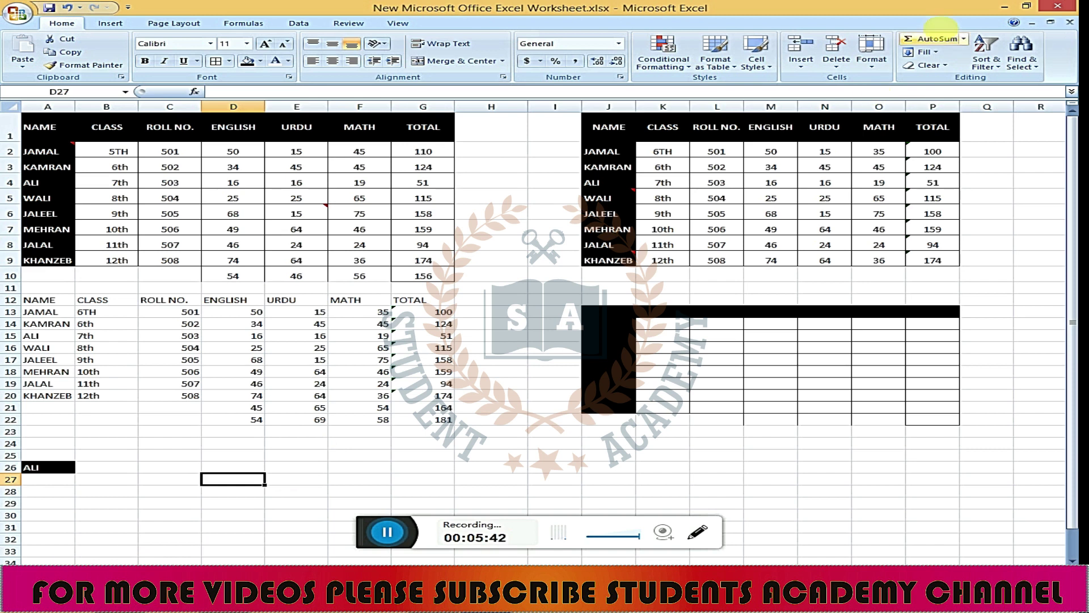
- Apply a theme colour to the MS EXCEL sheet tab and select cell F19
{"action": "left_click", "coordinate": [872, 71]}
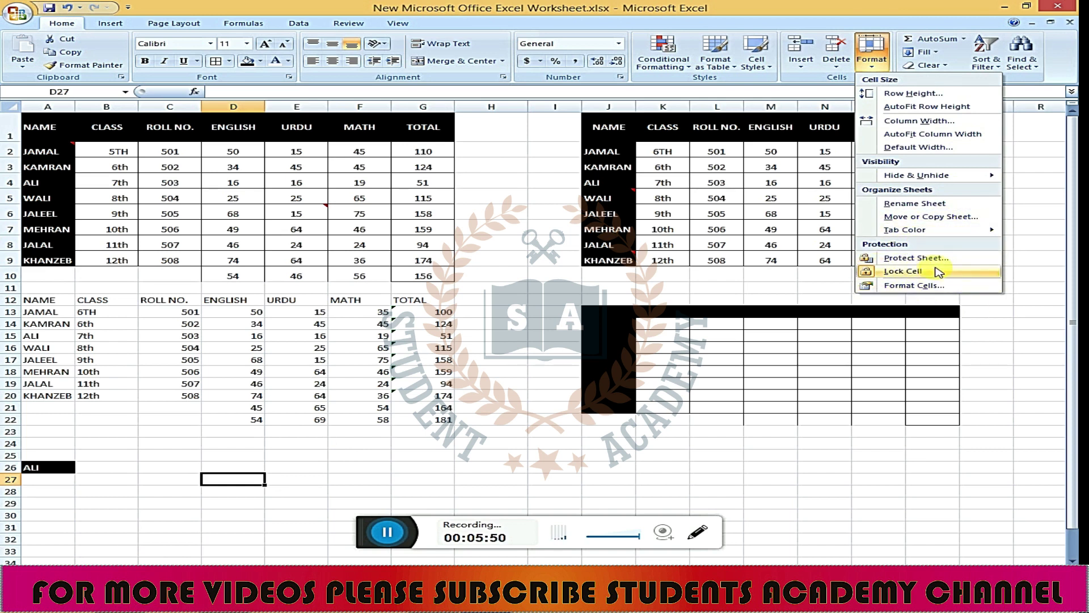
{"action": "mouse_move", "coordinate": [919, 229]}
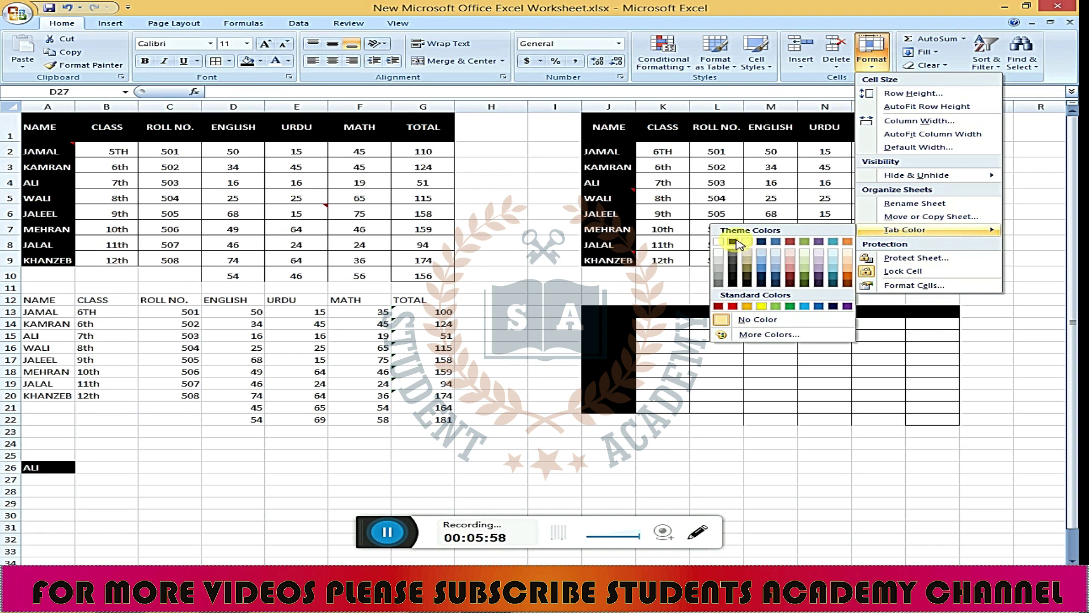
{"action": "left_click", "coordinate": [846, 278]}
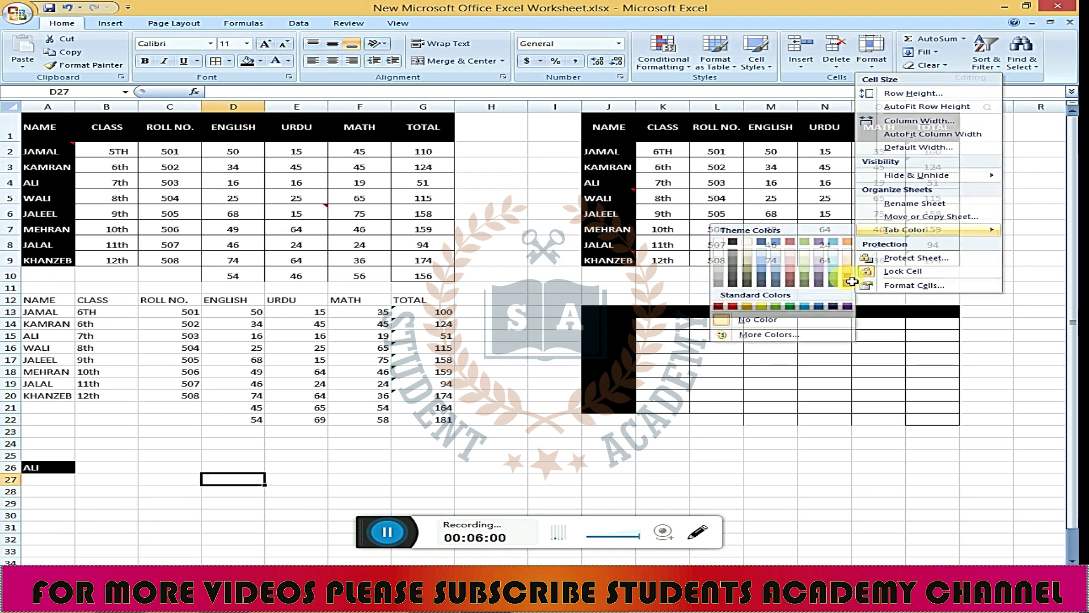
{"action": "left_click", "coordinate": [363, 383]}
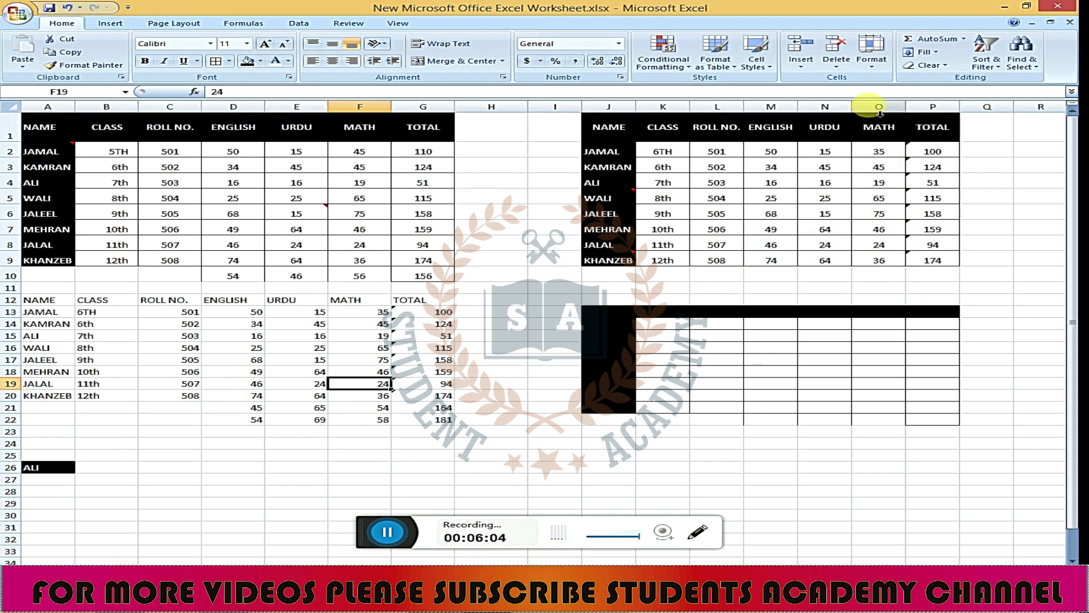
{"action": "left_click", "coordinate": [879, 68]}
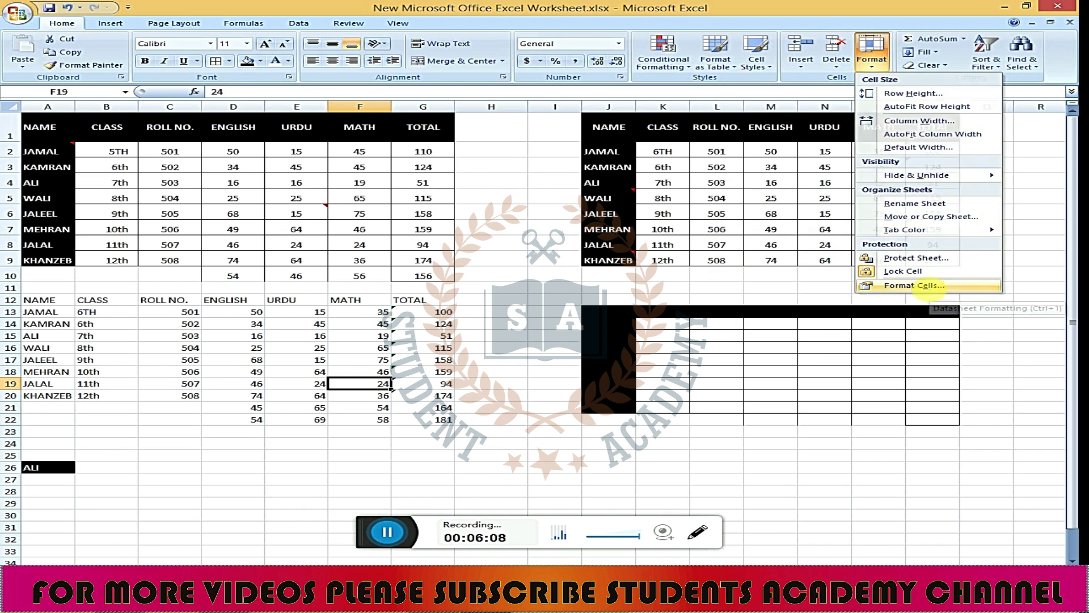
{"action": "left_click", "coordinate": [931, 286]}
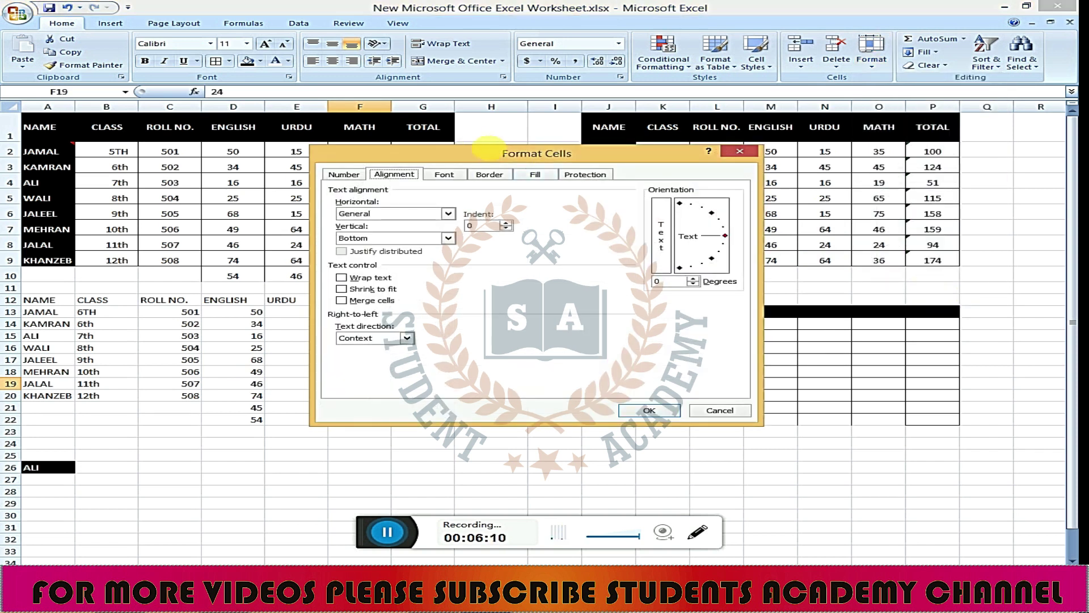
{"action": "left_click_drag", "start_coordinate": [485, 149], "coordinate": [509, 177]}
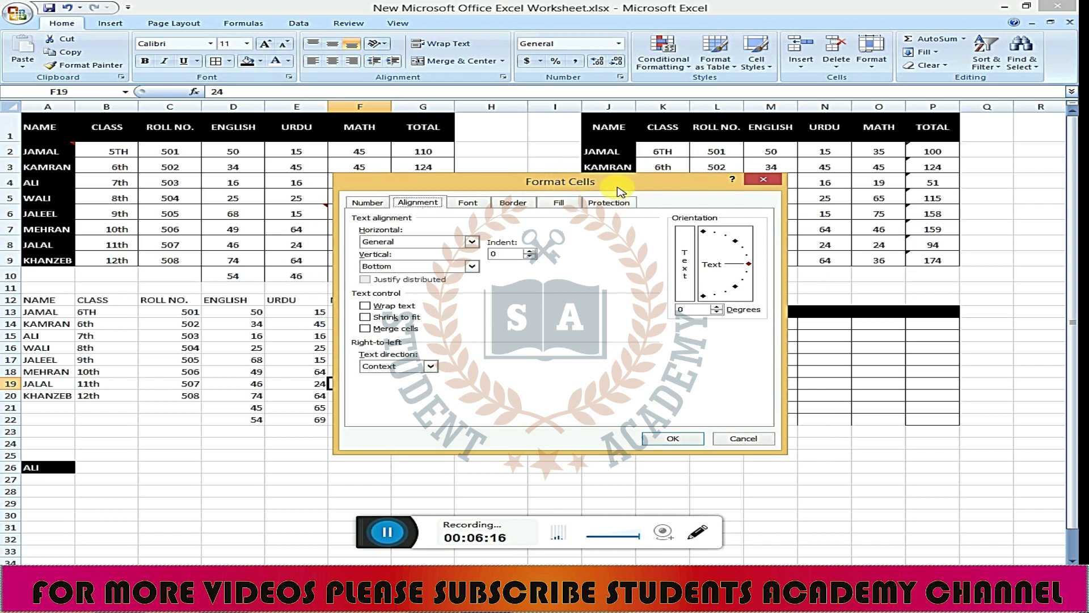
{"action": "left_click_drag", "start_coordinate": [481, 188], "coordinate": [529, 158]}
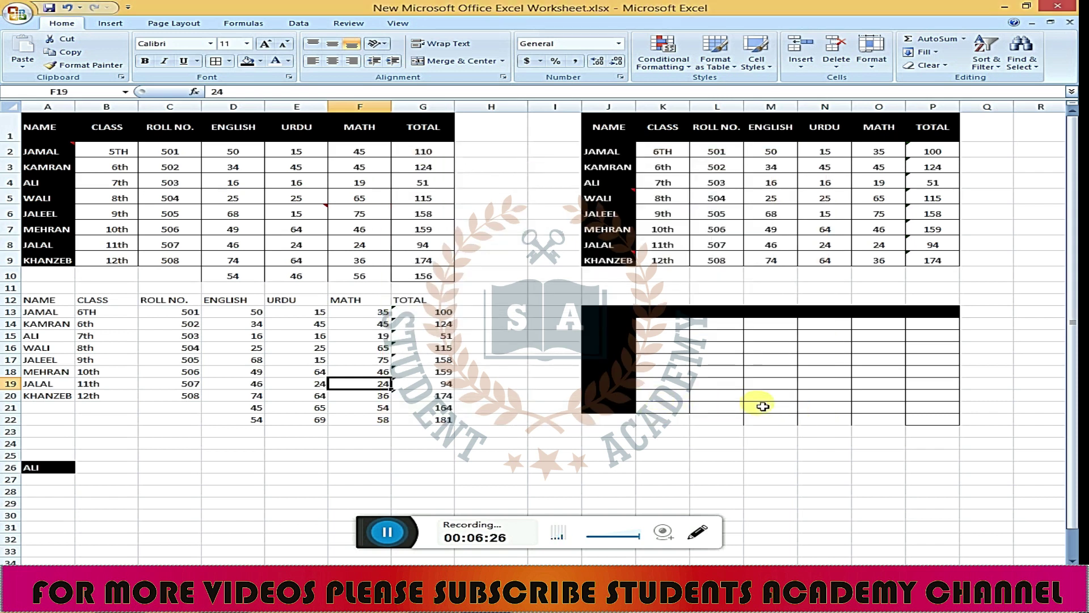
{"action": "left_click_drag", "start_coordinate": [606, 317], "coordinate": [928, 422]}
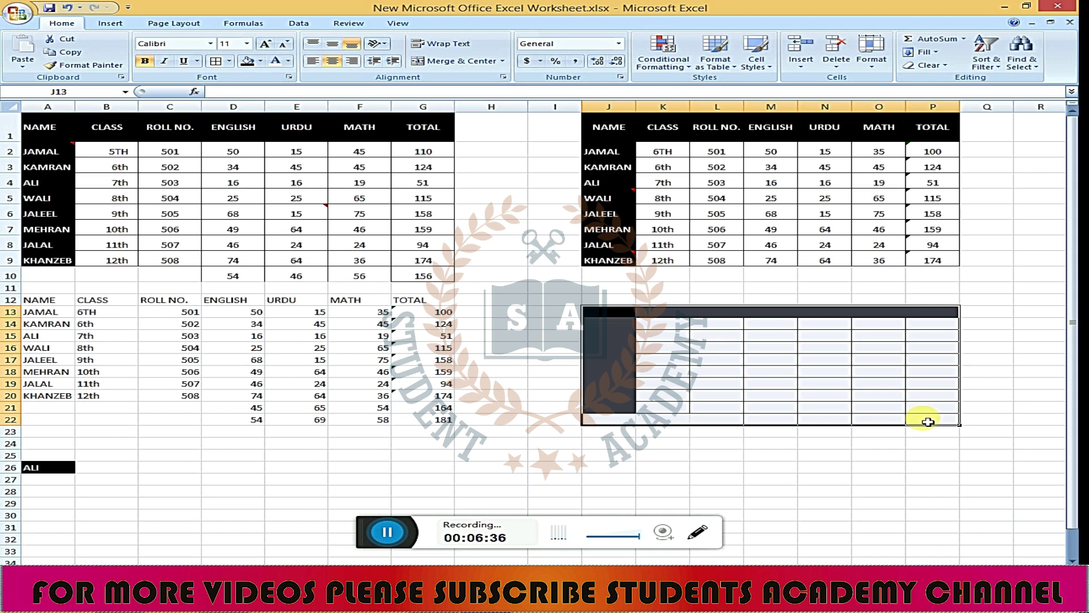
{"action": "left_click", "coordinate": [842, 234]}
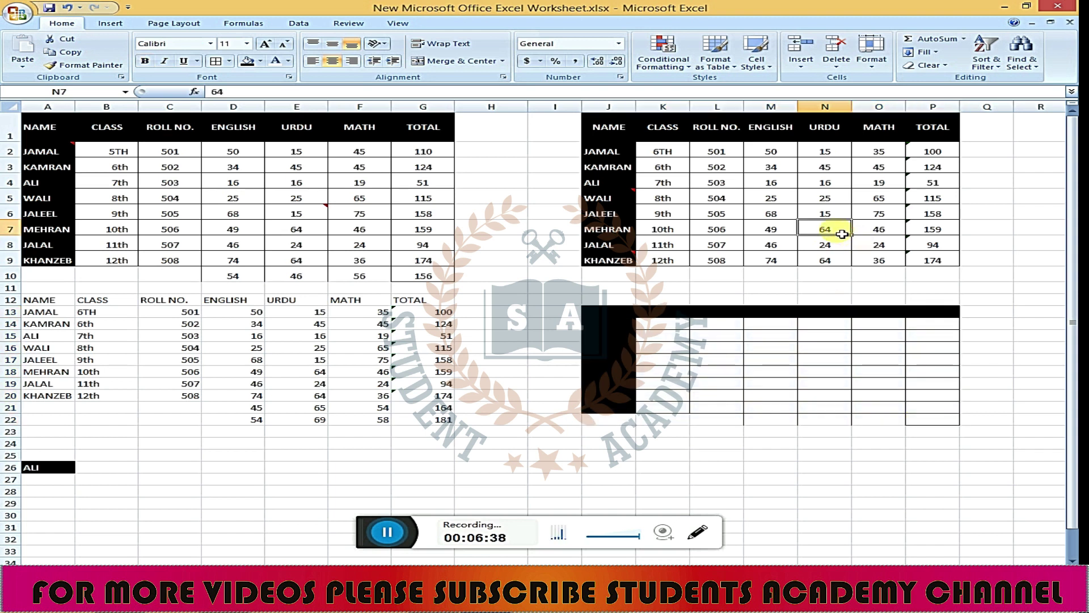